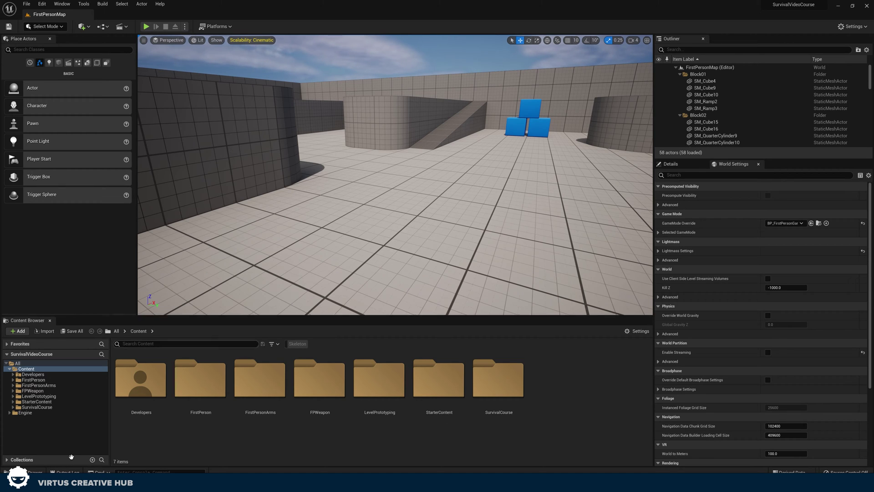
- Create a folder named User_Interface inside the SurvivalCourse content folder
click(34, 407)
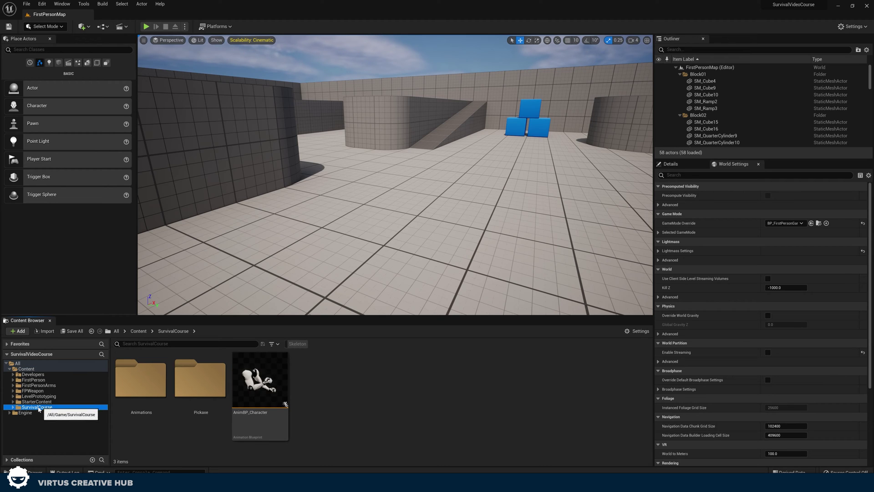
right_click(317, 392)
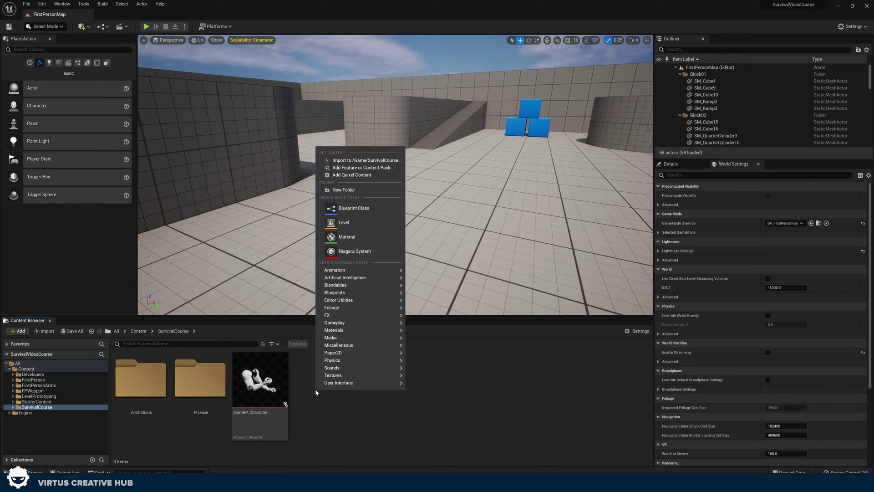
click(344, 190)
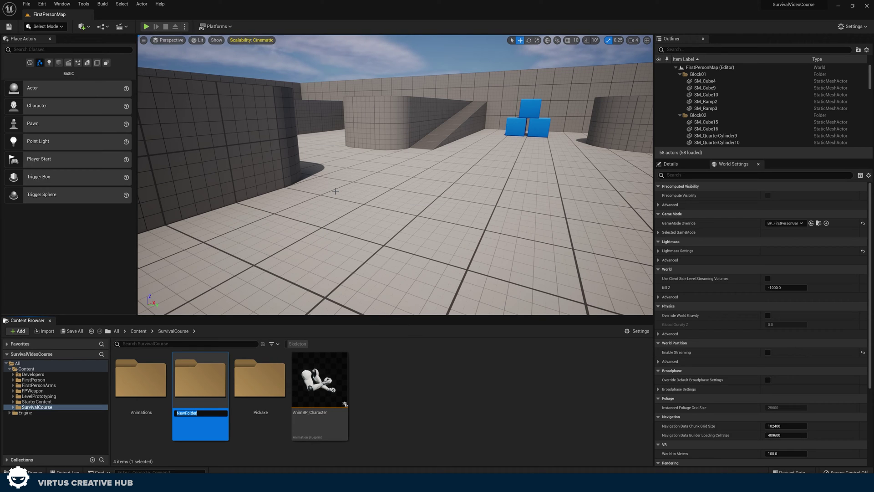
text(User_Interface)
key(Return)
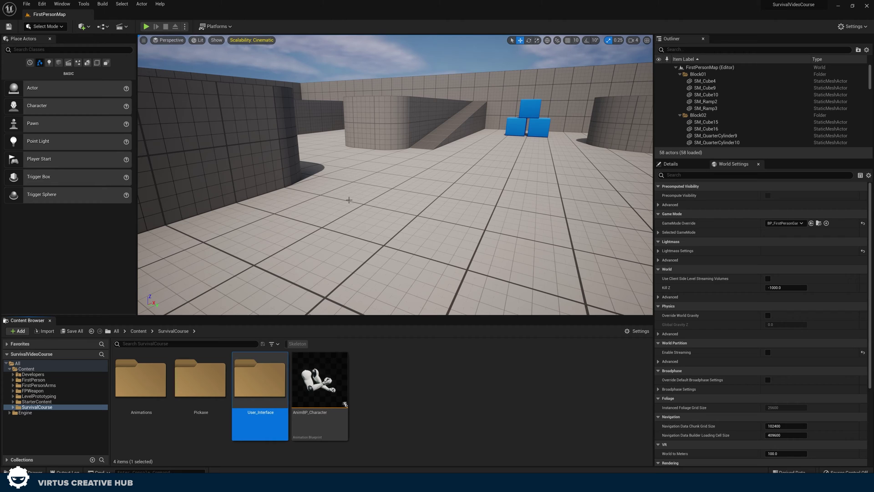
- Create a Widget Blueprint in the User_Interface folder with User Widget as its root and name it WB_PlayerHUD
double_click(265, 368)
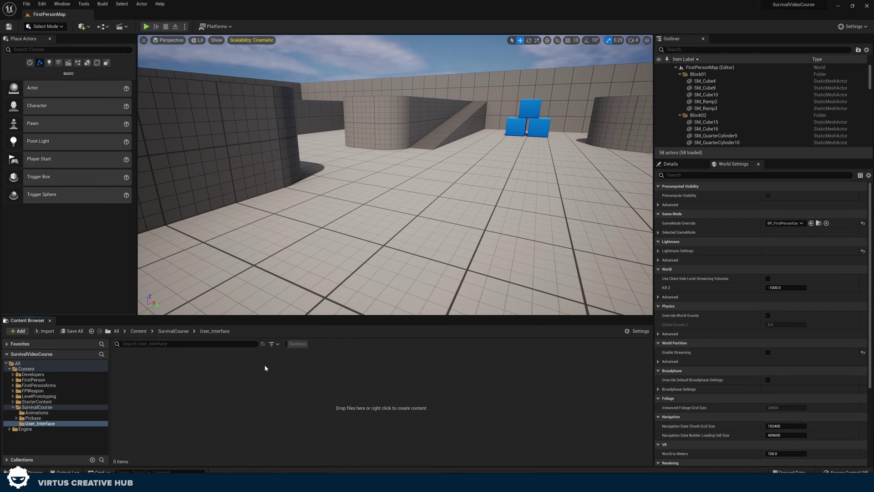
right_click(164, 396)
mouse_move(273, 385)
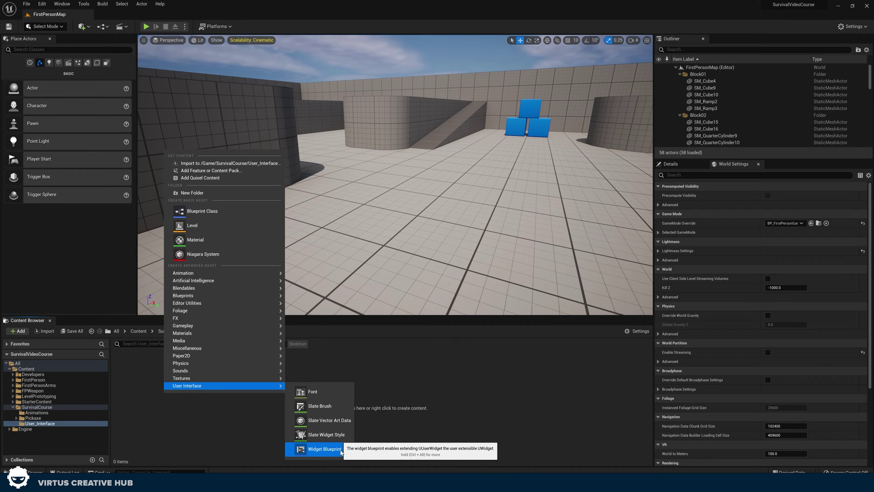
click(341, 450)
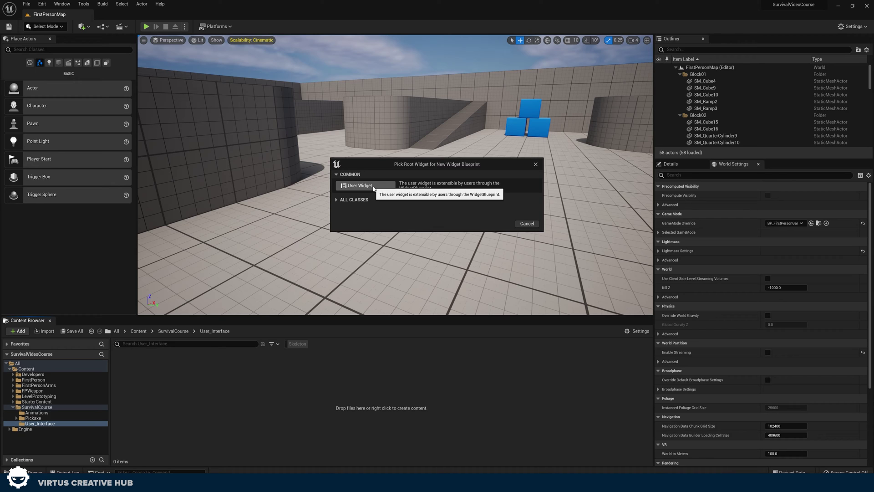
click(373, 186)
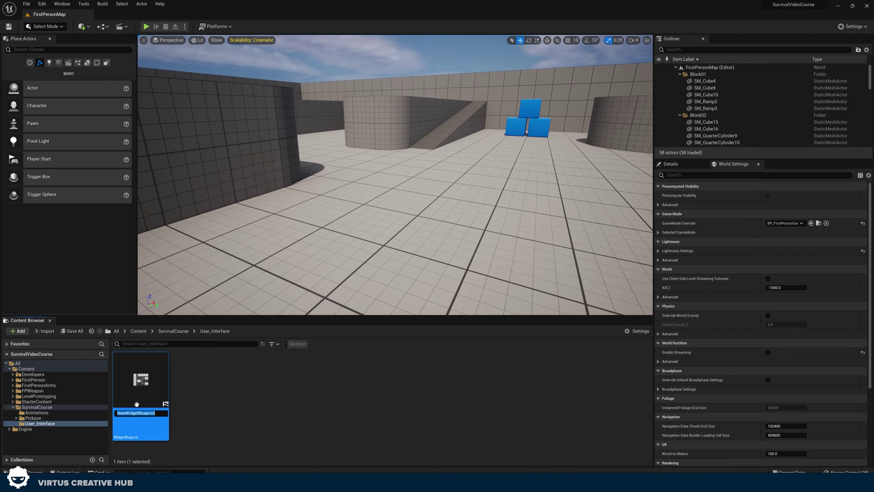
text(WB_PlayerHUD)
key(Return)
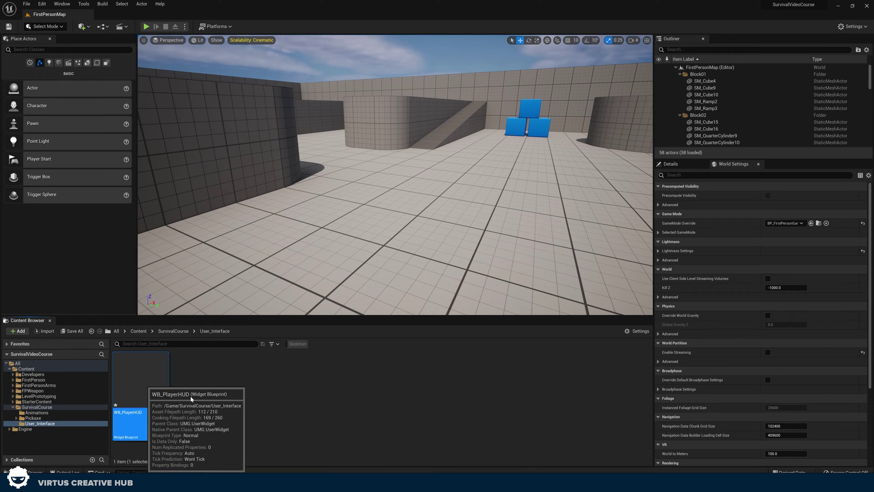
- Open WB_PlayerHUD in a maximized editor, view its event graph and return to the Designer
double_click(141, 385)
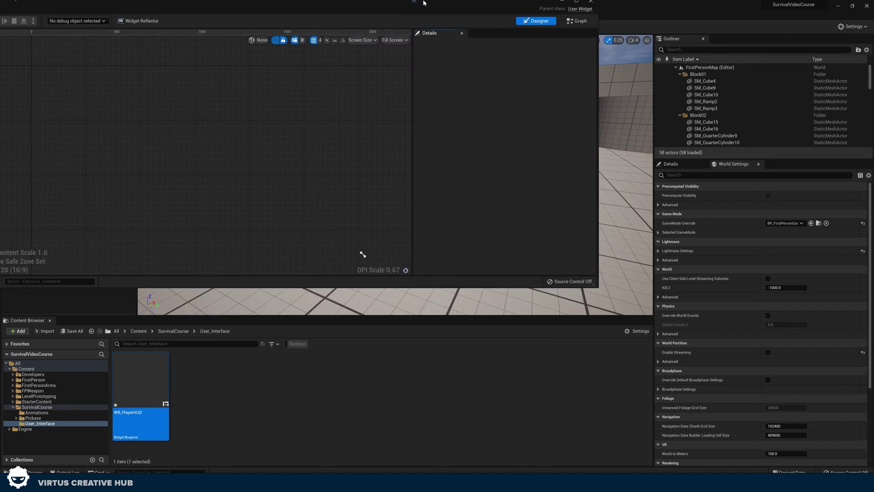
double_click(423, 2)
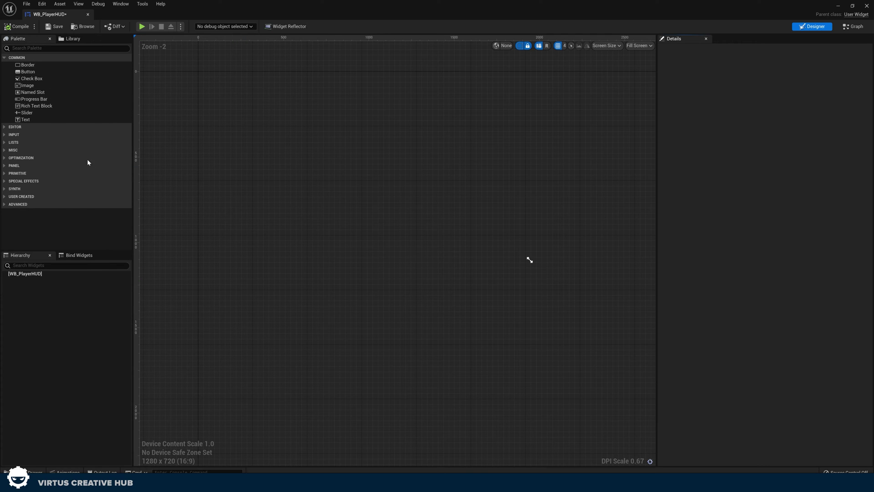
click(853, 26)
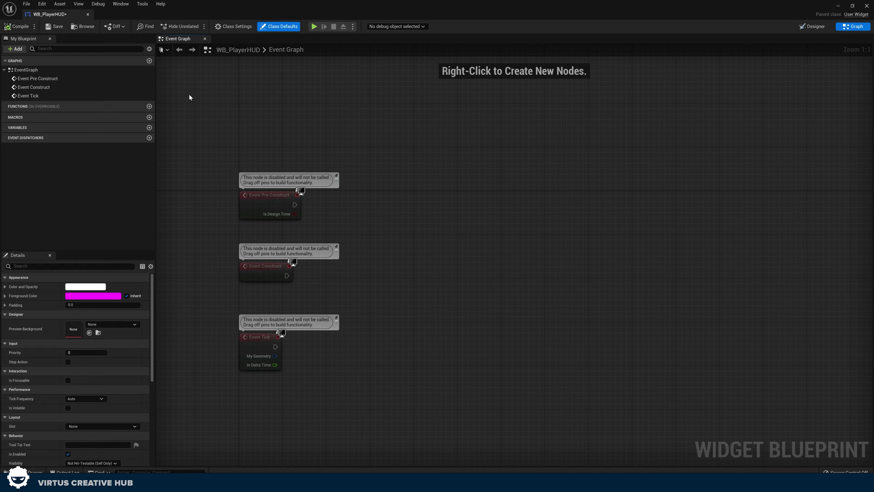
click(802, 28)
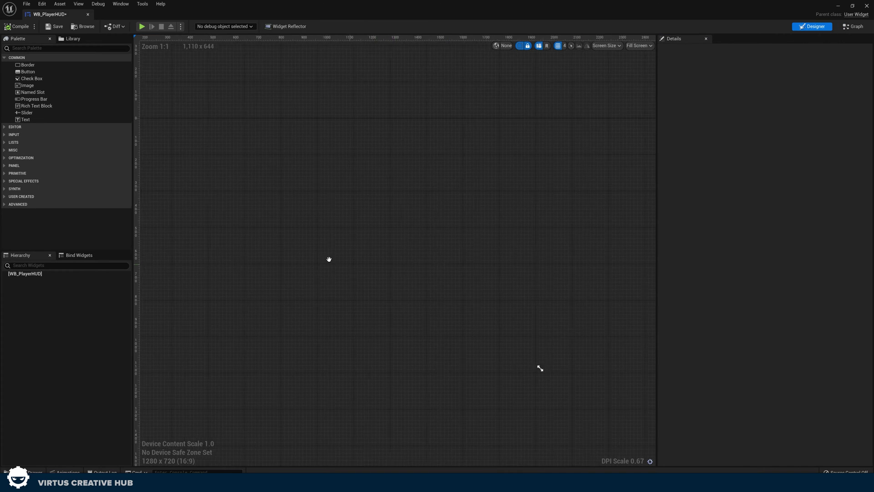
- Find the Canvas Panel widget and add it to the empty WB_PlayerHUD layout
right_drag(328, 259, 317, 253)
click(117, 48)
text(canvas)
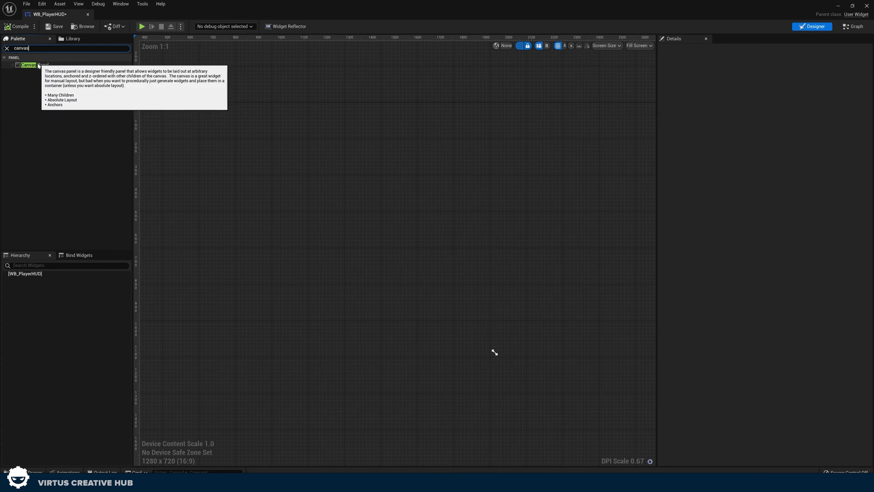
drag(38, 66, 279, 153)
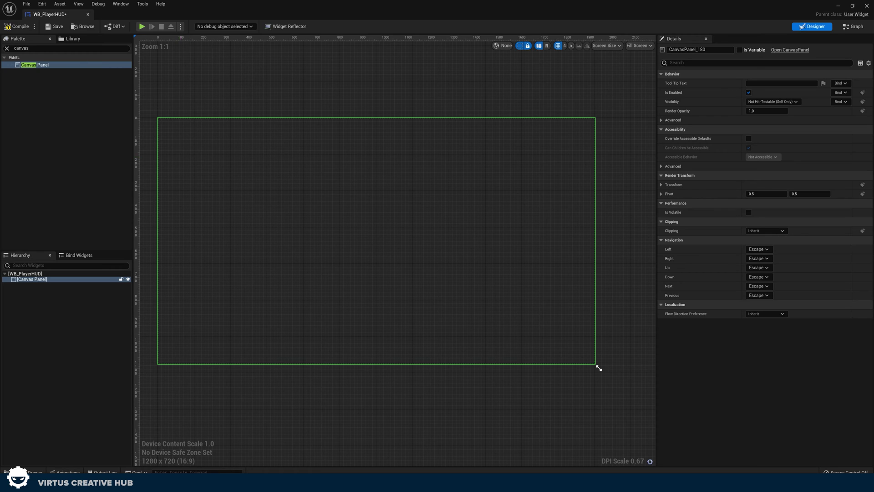
- Add a Text widget to the canvas panel and move it to about X 996, Y 168
click(6, 48)
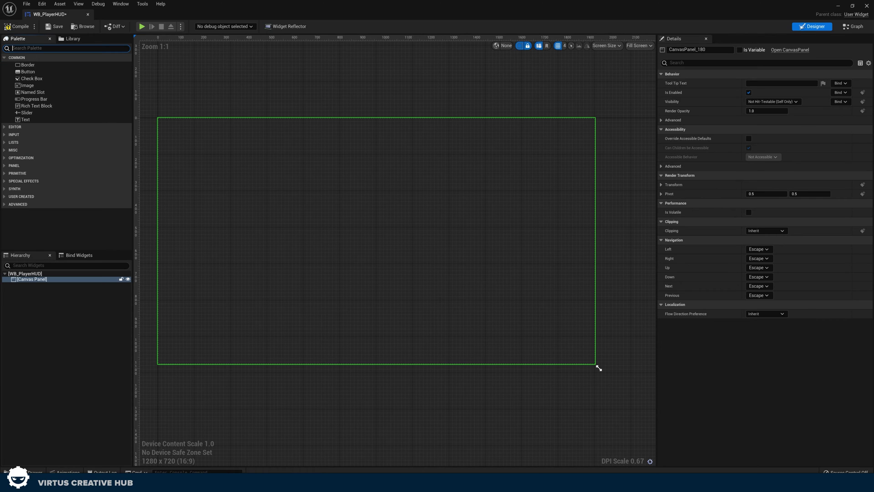
text(text)
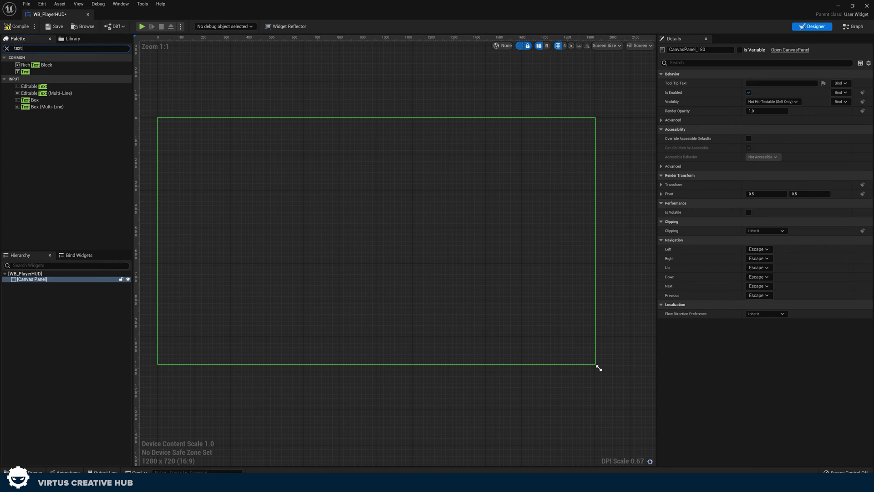
drag(28, 69, 260, 188)
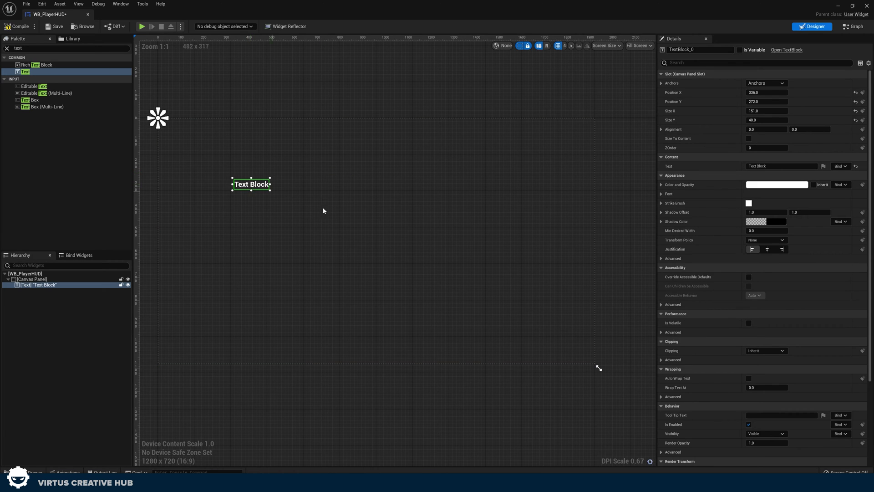
drag(323, 211, 404, 168)
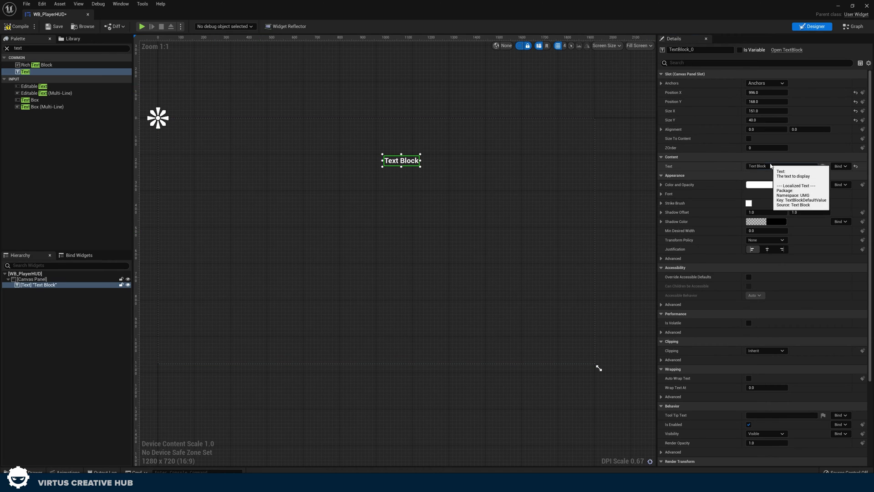
- Set the text block's content to "If you can see this, it works!" and move it to the canvas's upper-left corner
click(750, 166)
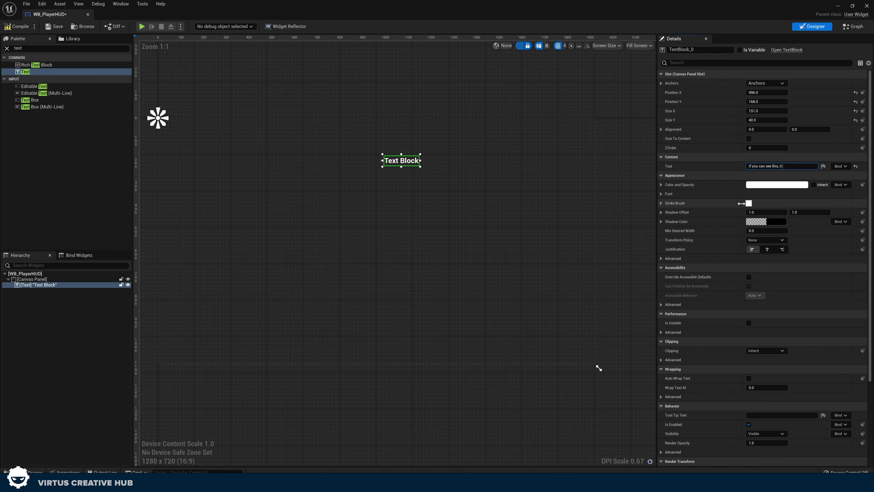
key(Return)
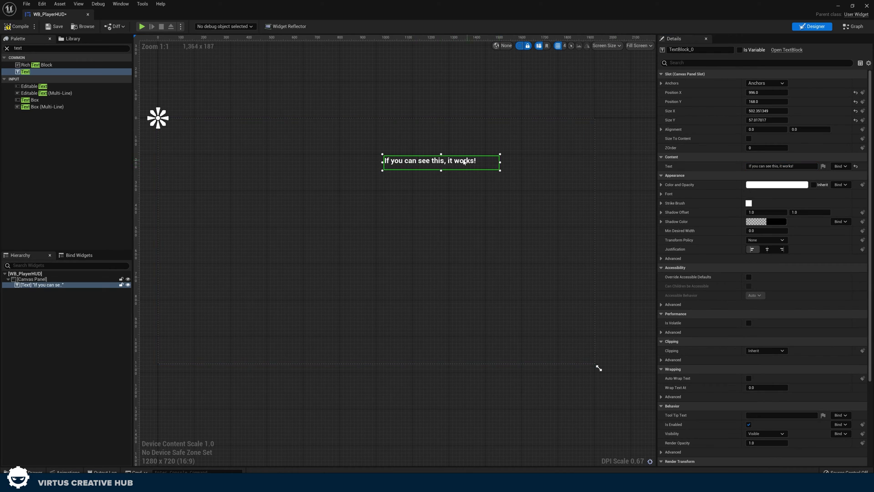
drag(381, 162, 246, 130)
click(258, 117)
- Compile and save the WB_PlayerHUD widget, and close its editor
click(7, 27)
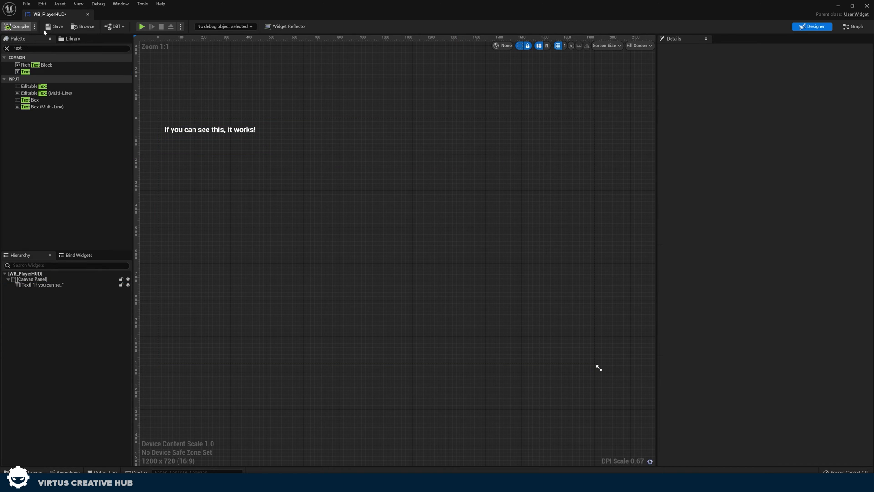
click(55, 27)
click(88, 14)
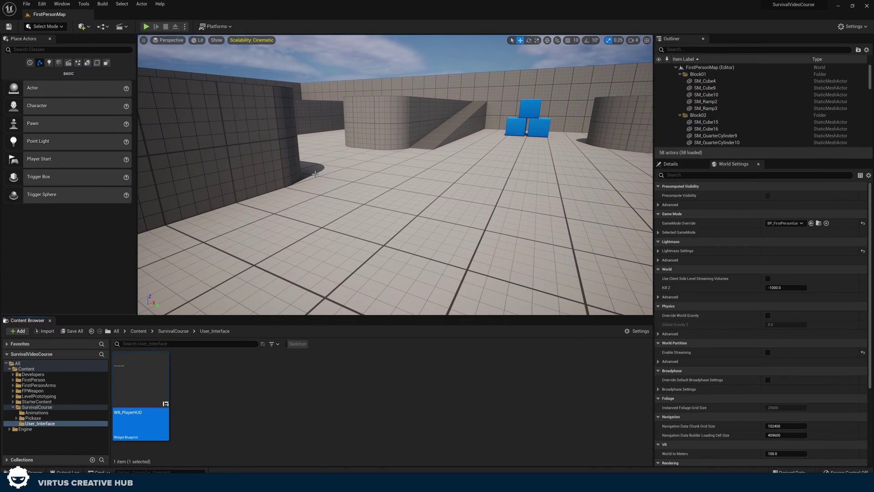
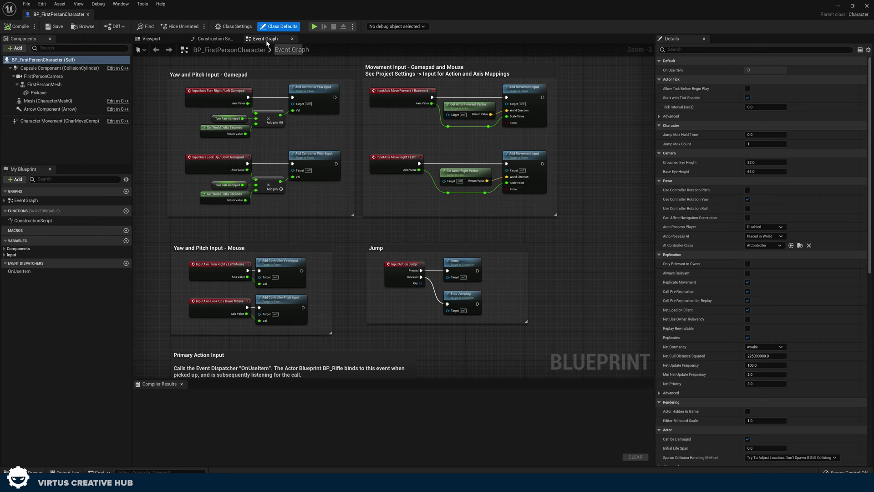
- Add an Event BeginPlay node in the empty space above the gamepad input groups in BP_FirstPersonCharacter's event graph
scroll(229, 280, down, 4)
right_drag(250, 174, 316, 237)
scroll(311, 237, up, 4)
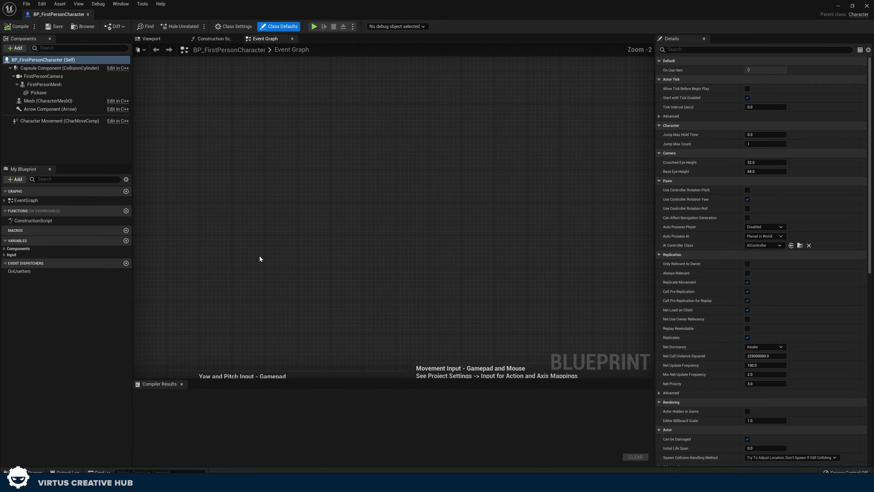
scroll(260, 256, up, 1)
right_drag(260, 256, 248, 197)
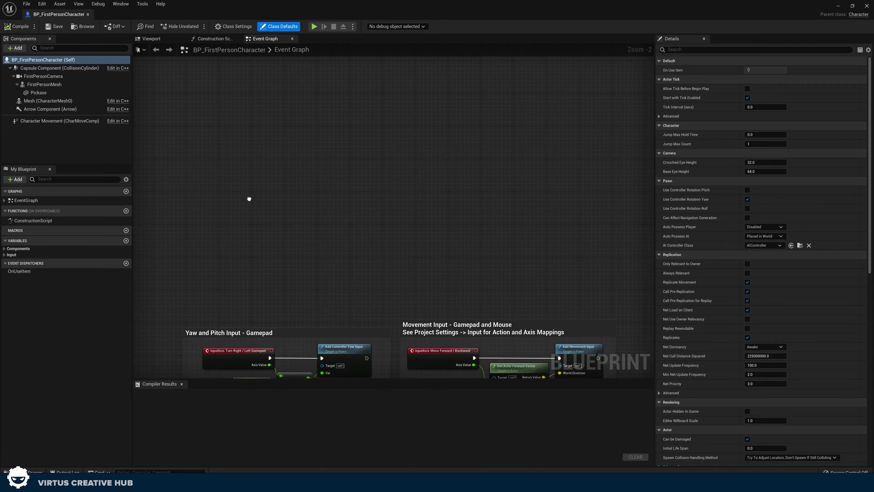
right_click(209, 164)
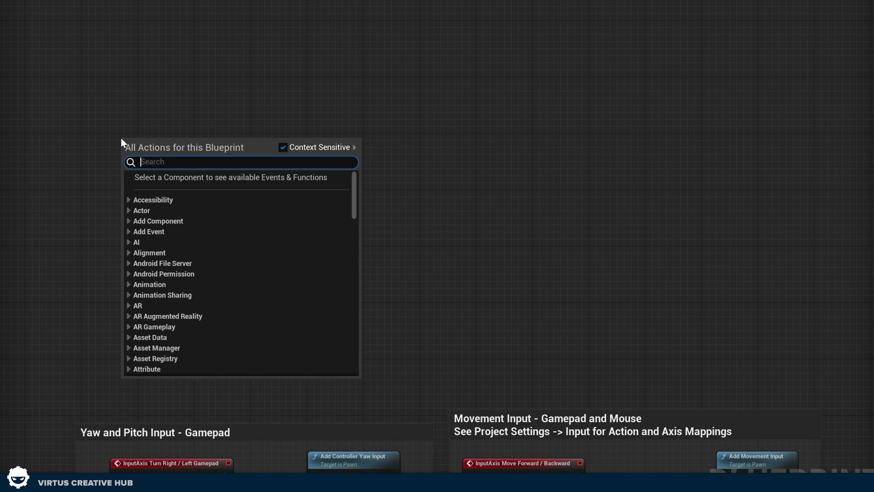
click(130, 129)
right_click(130, 129)
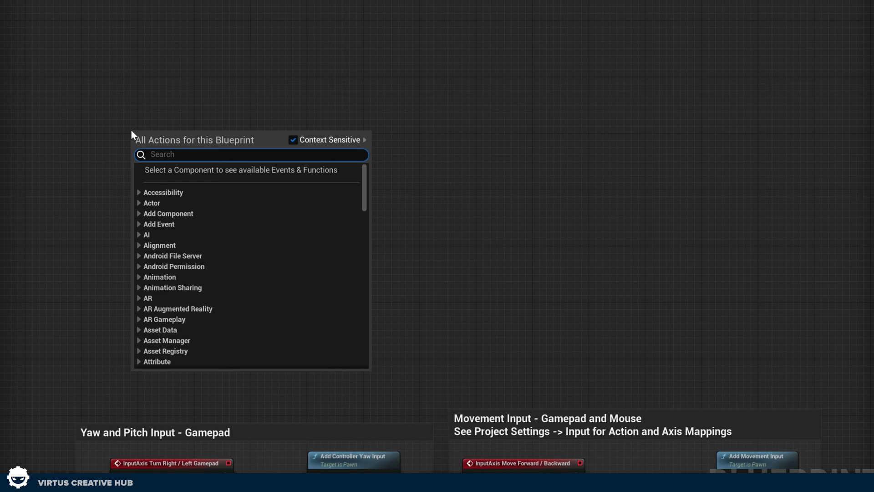
text(begin)
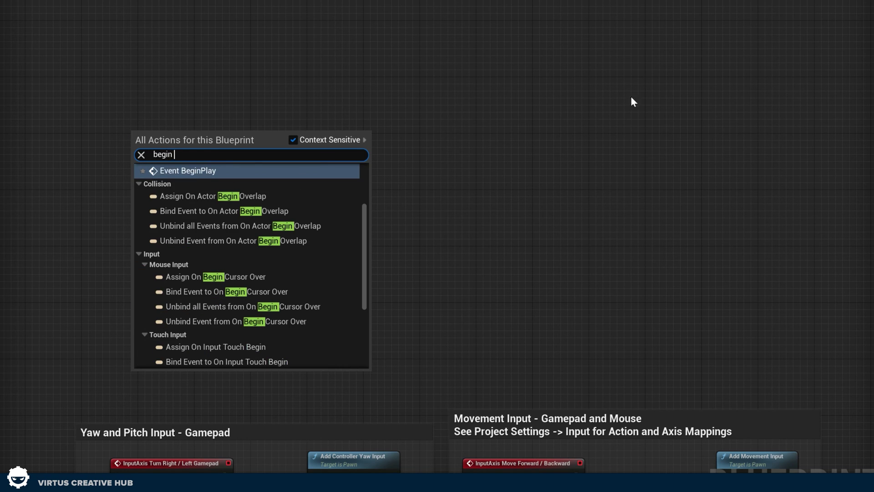
click(173, 171)
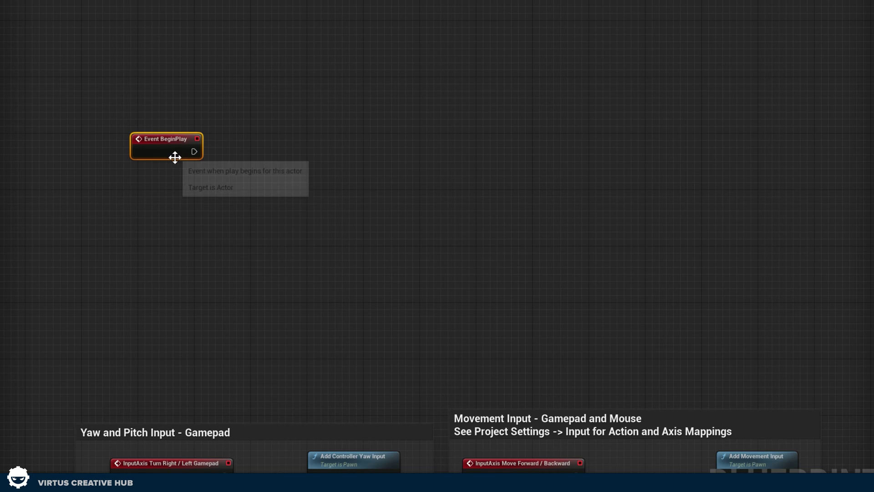
- Add a Create Widget node connected to Event BeginPlay's execution output and place it above and beside the event
scroll(172, 153, up, 2)
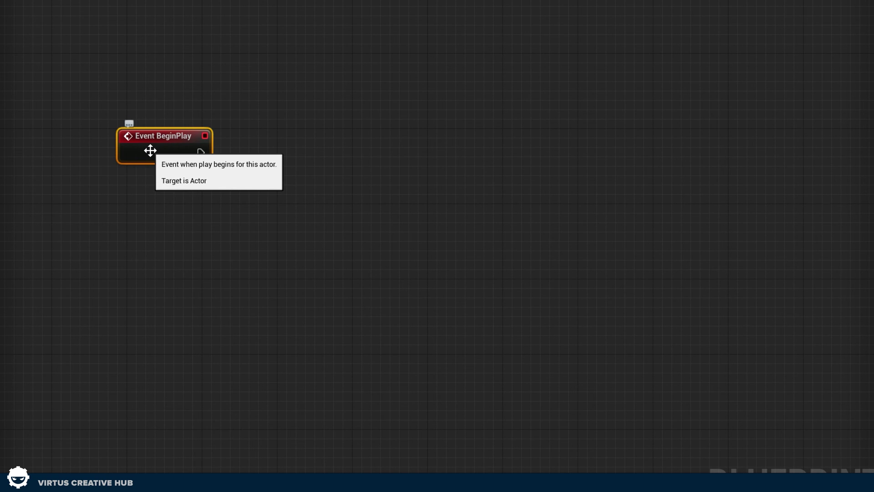
right_drag(193, 180, 152, 197)
click(47, 188)
drag(137, 170, 182, 141)
drag(136, 165, 210, 130)
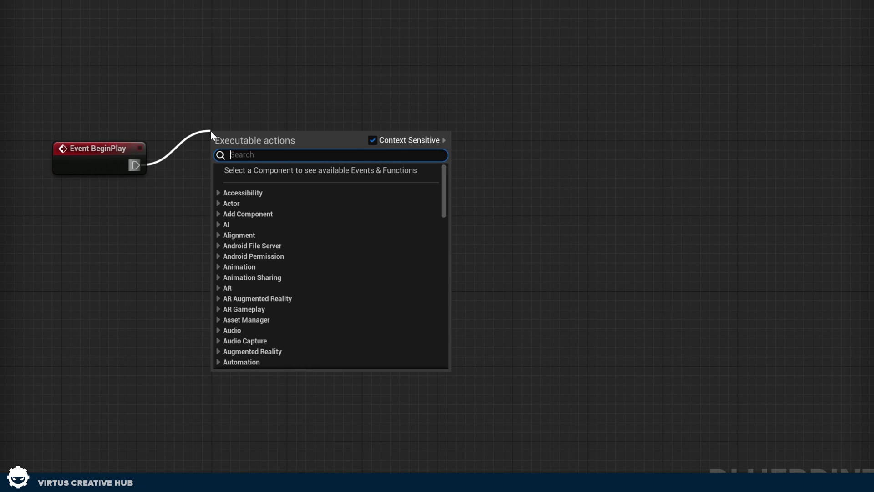
text(create w)
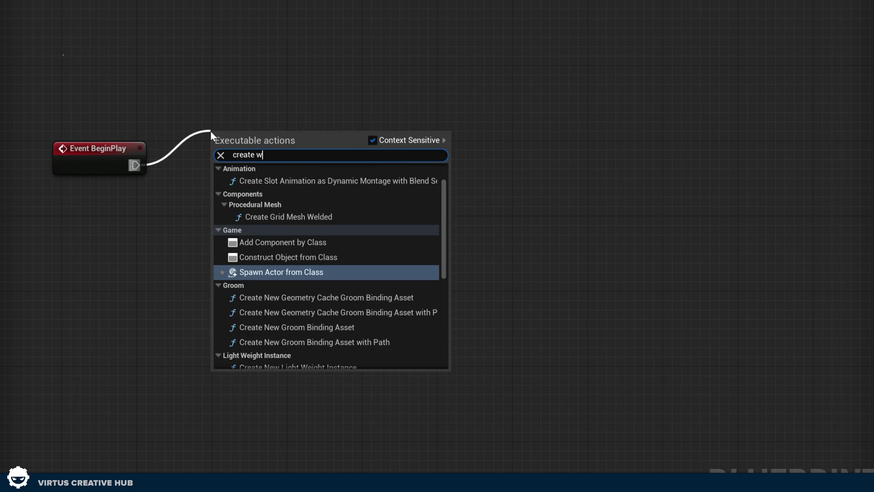
text(idget)
key(Return)
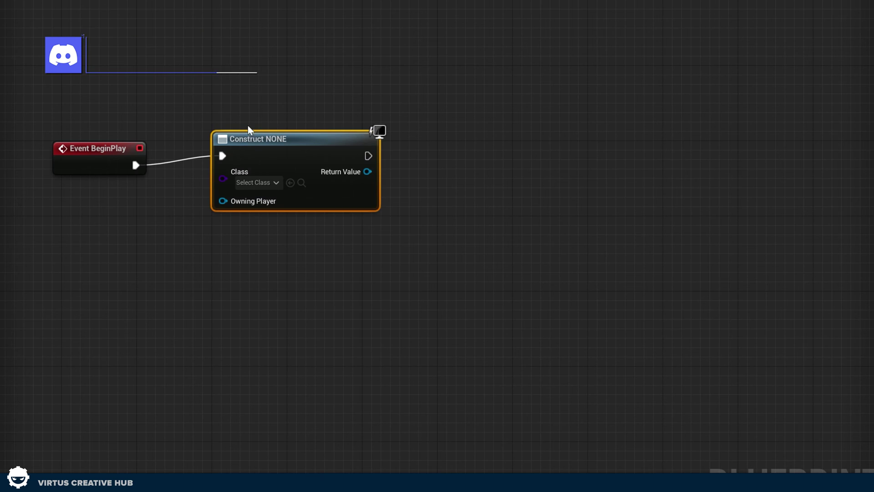
drag(265, 159, 275, 112)
drag(135, 165, 226, 213)
scroll(227, 212, down, 15)
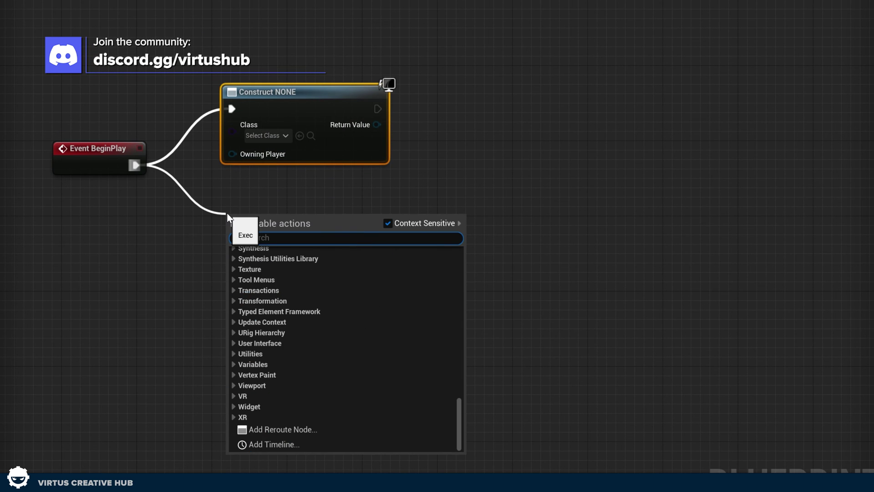
text(creat ewidget)
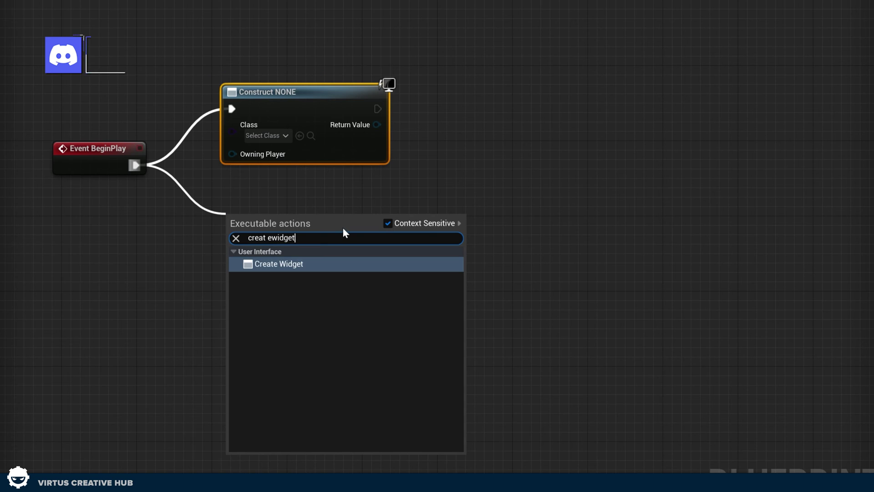
key(Escape)
- Set the Create Widget node's class to WB_PlayerHUD, and add an Add to Viewport node from its Return Value, placed above and beside it
click(272, 136)
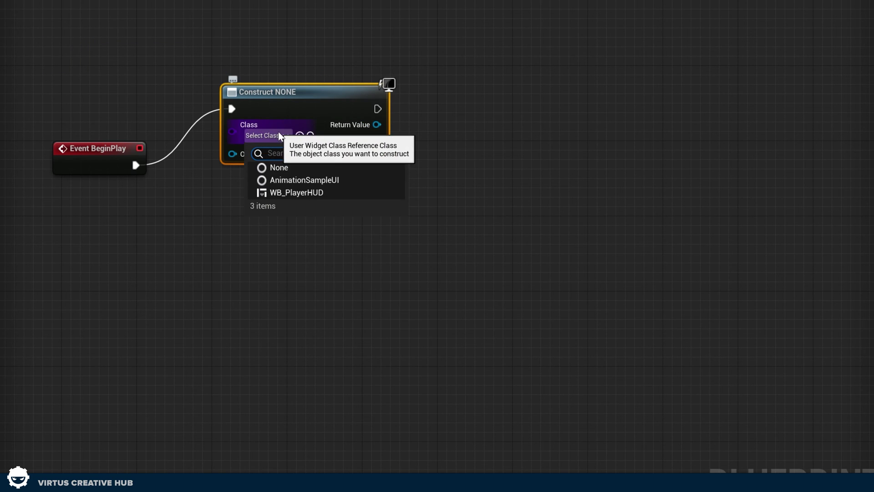
click(297, 194)
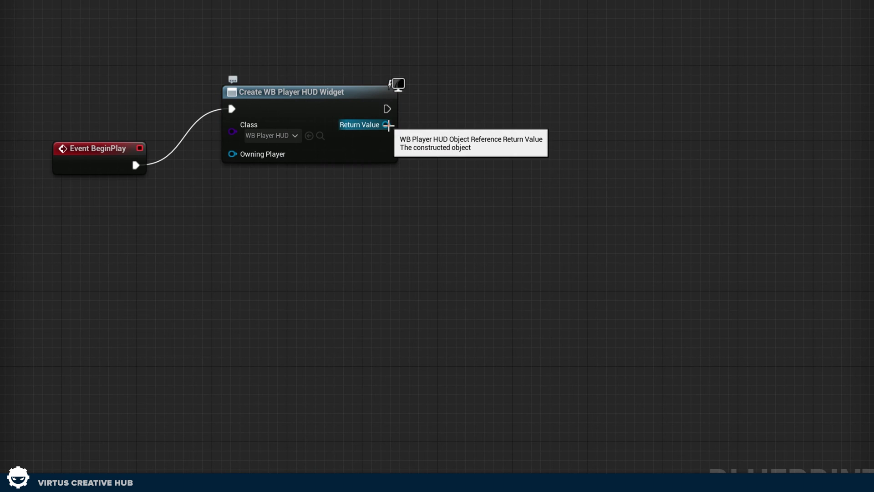
drag(386, 124, 472, 117)
text(add to)
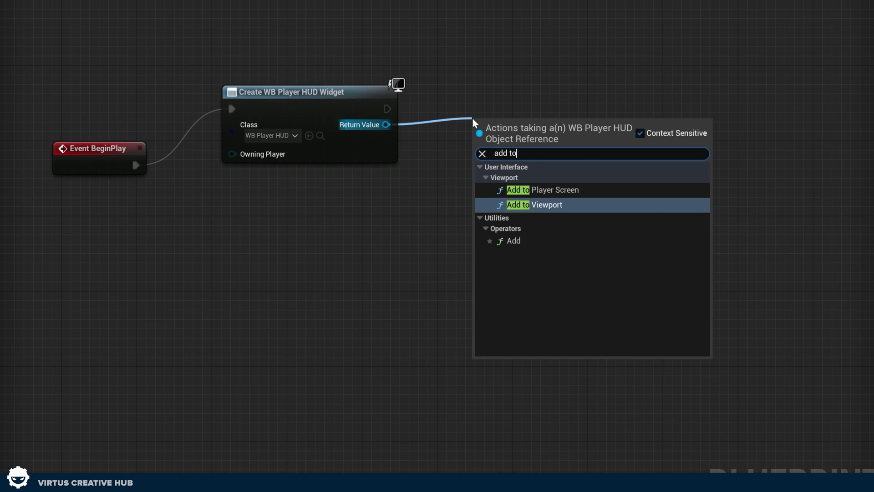
key(Return)
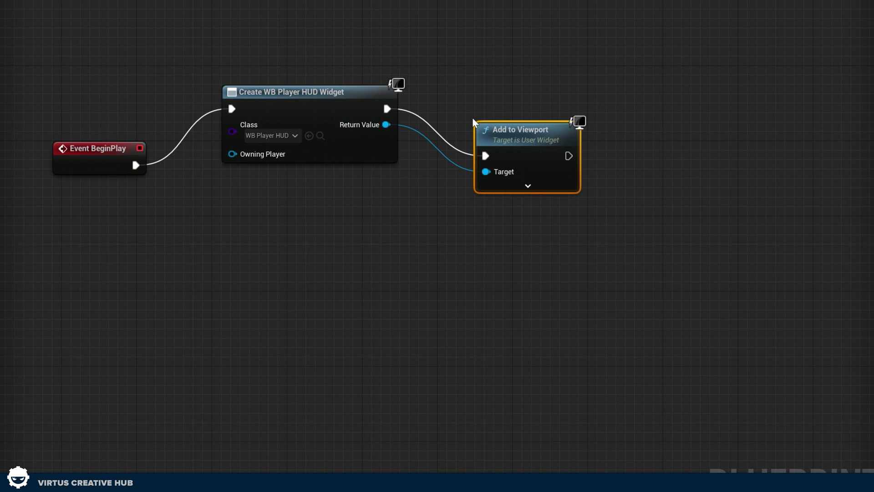
mouse_move(500, 134)
drag(504, 135, 467, 72)
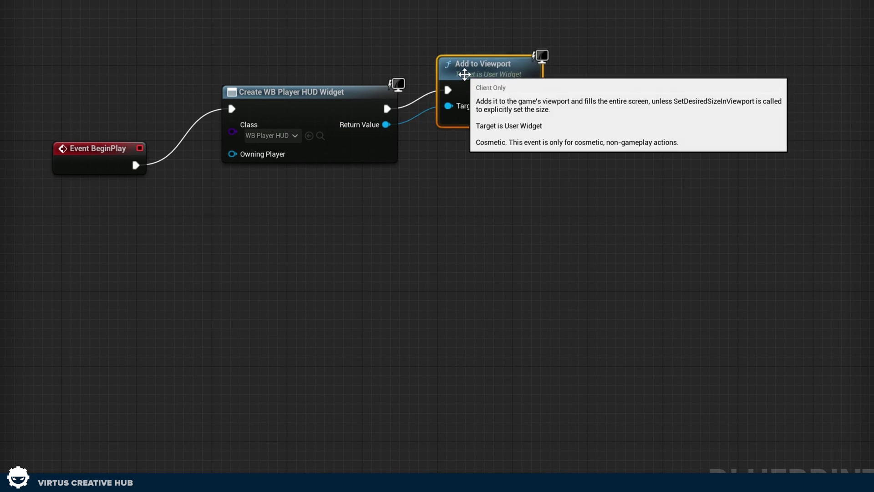
- Compile BP_FirstPersonCharacter and play the FirstPersonMap level to test the HUD widget
click(27, 28)
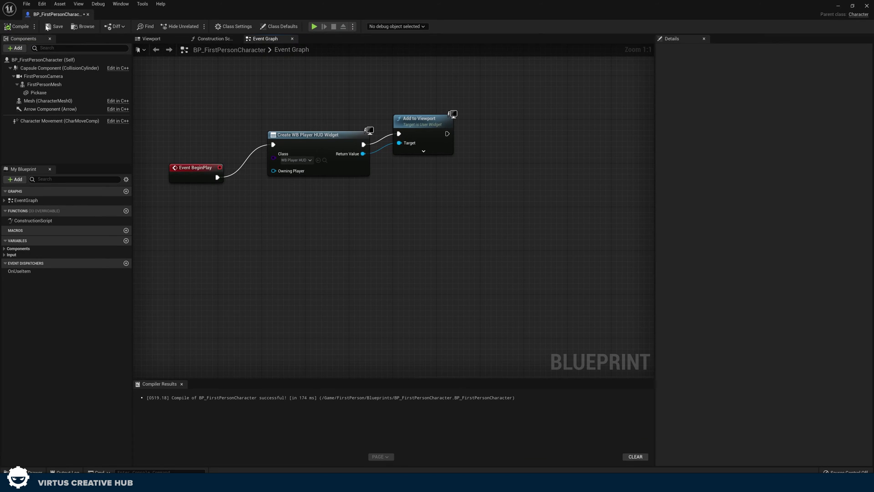
click(838, 5)
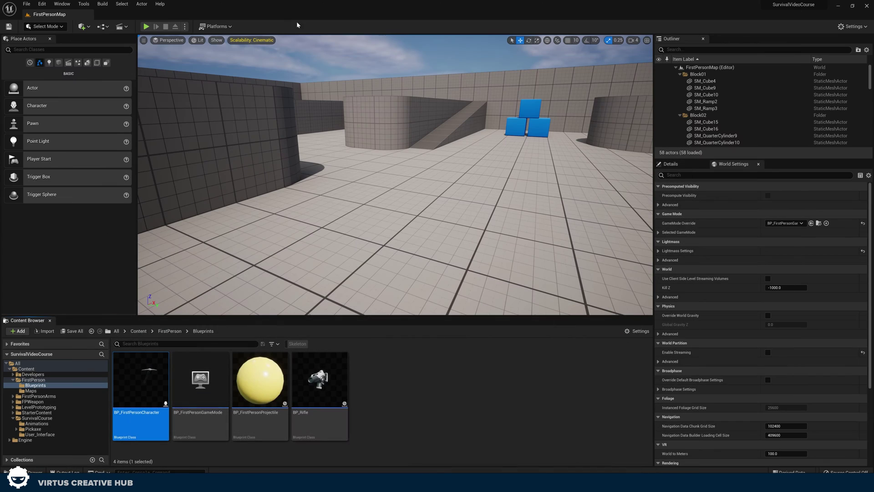
click(146, 27)
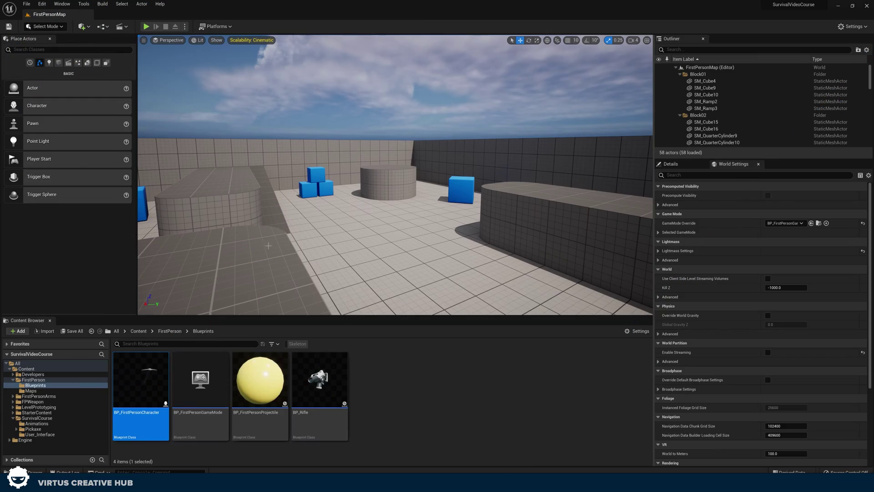
- Open WB_PlayerHUD from the User_Interface folder and delete its test text block
click(43, 435)
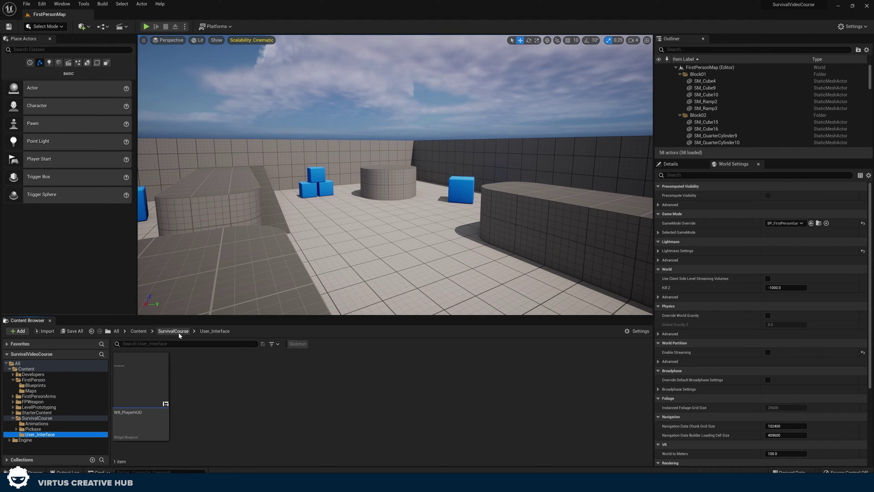
double_click(144, 394)
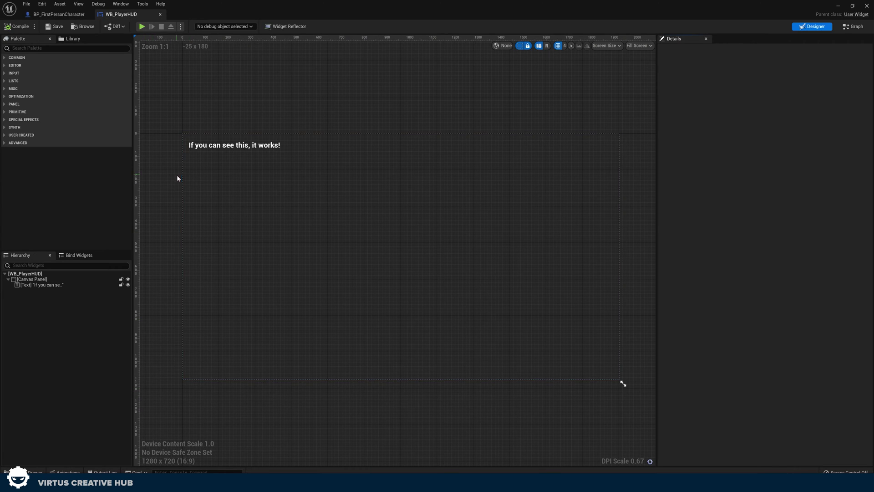
click(249, 159)
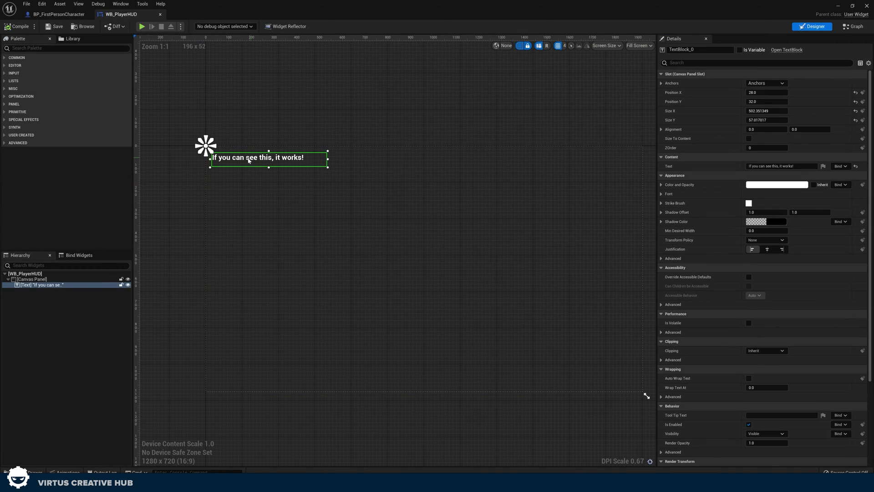
key(Delete)
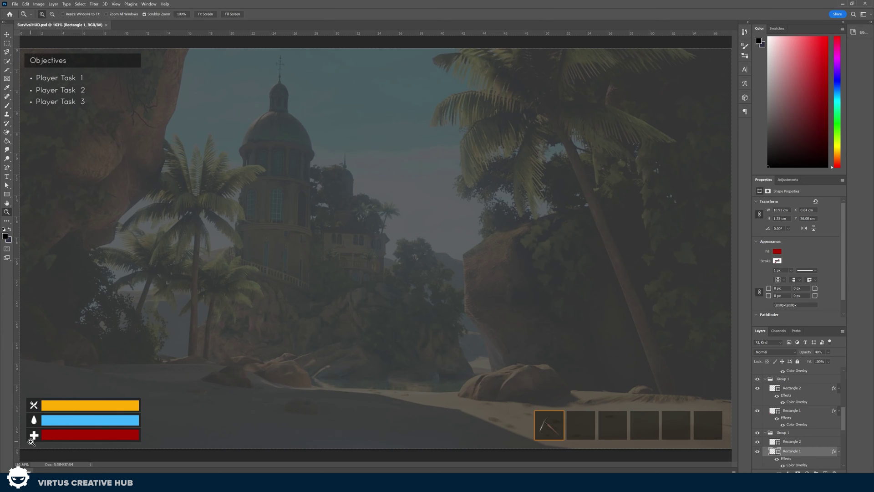
- Switch to Photoshop, examine the hunger, thirst and health bars in the SurvivalHUD.psd mock-up, and return to the widget editor
mouse_move(31, 441)
mouse_down()
mouse_move(69, 442)
mouse_move(55, 443)
mouse_up()
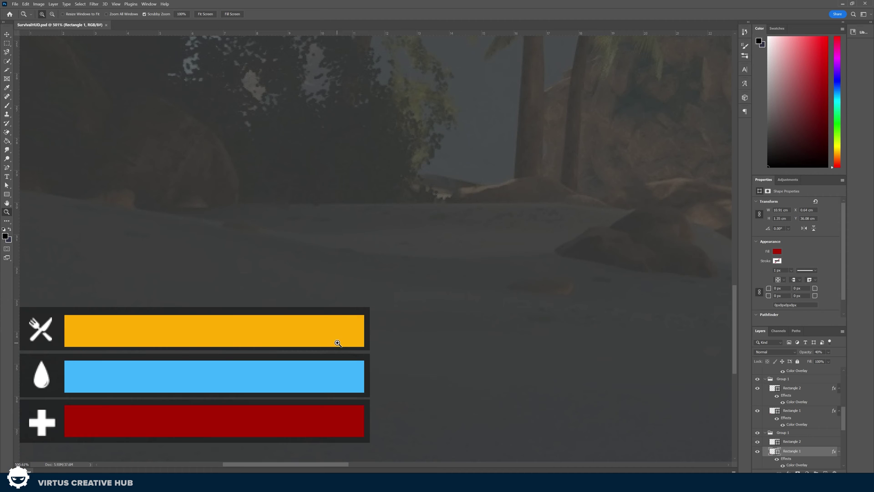
key(ctrl+0)
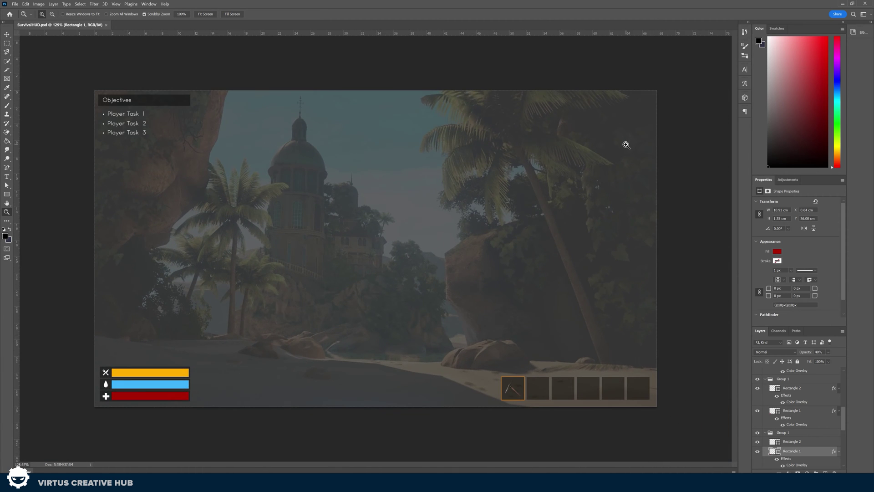
click(842, 5)
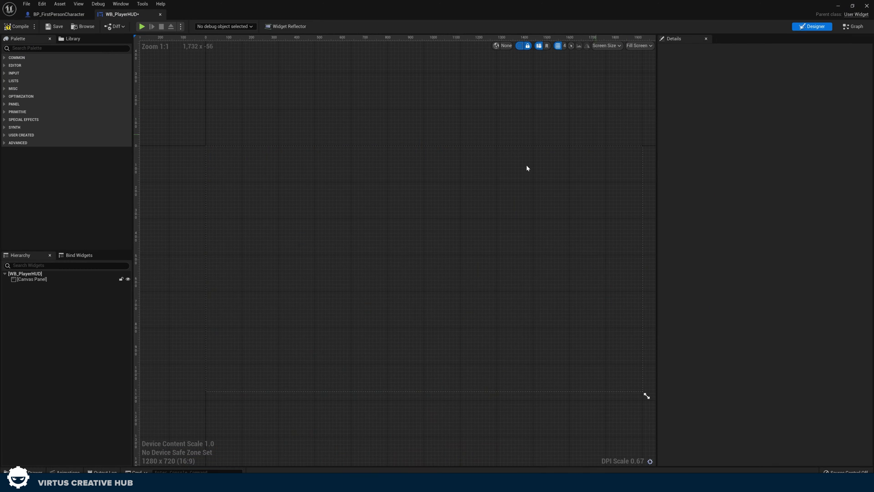
- Add an Image widget near the canvas's lower-left corner, at about X 8, Y 1028
scroll(269, 343, up, 11)
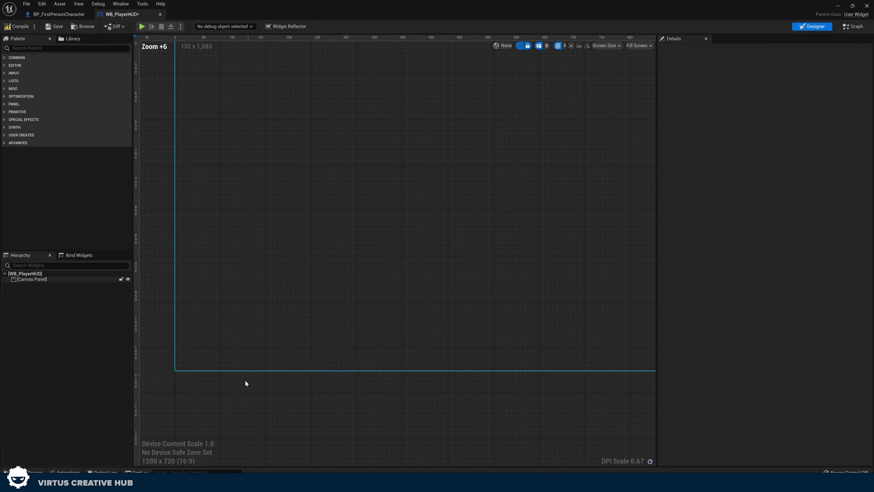
scroll(279, 327, up, 2)
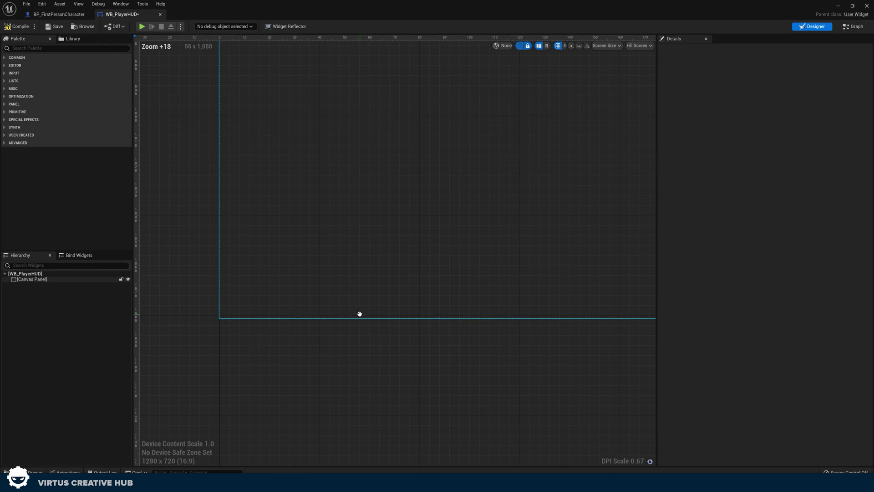
scroll(364, 256, down, 10)
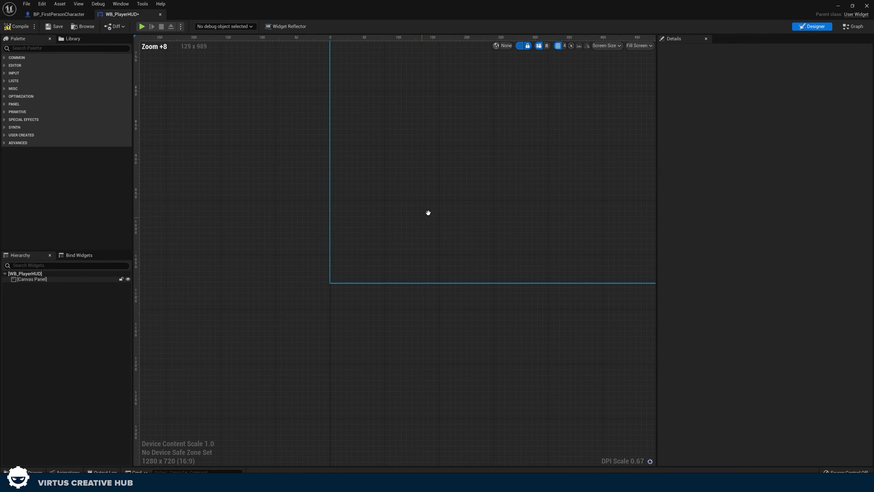
right_drag(427, 213, 263, 347)
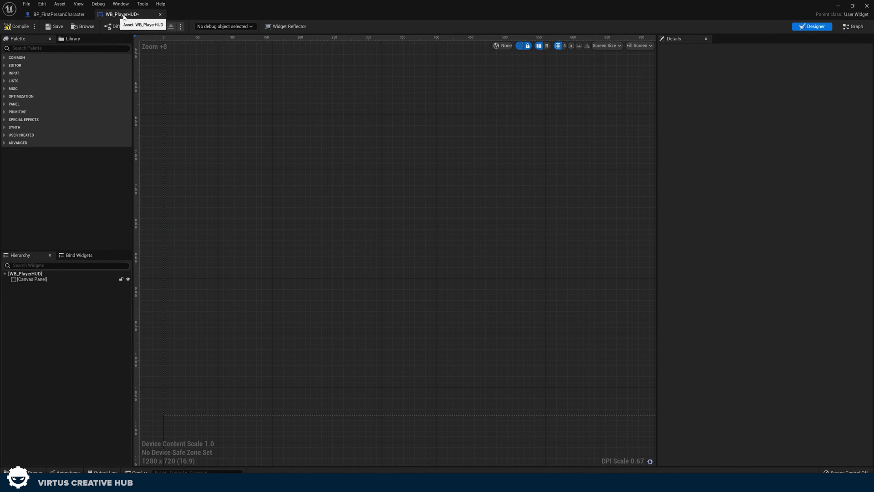
right_drag(283, 297, 314, 255)
scroll(205, 382, up, 9)
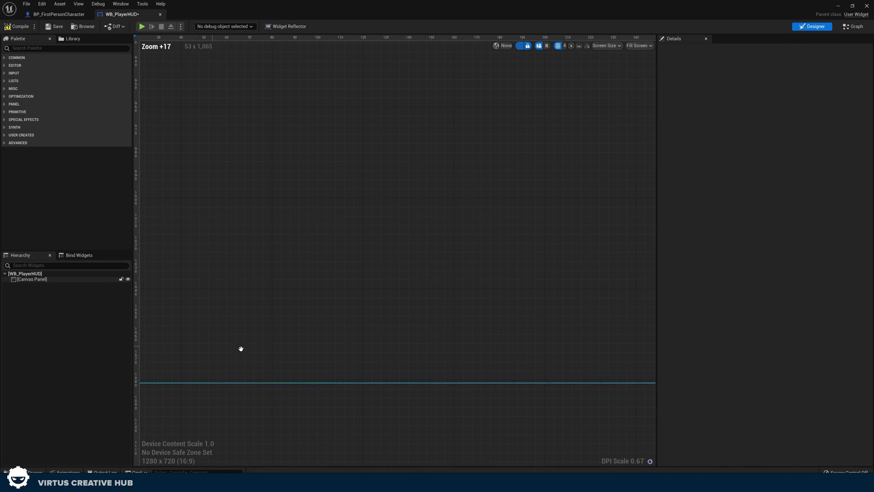
scroll(289, 354, down, 3)
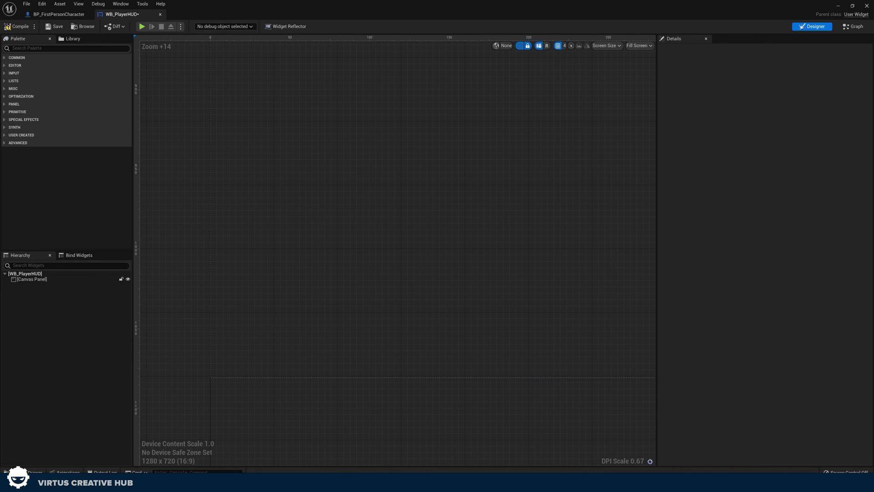
text(e)
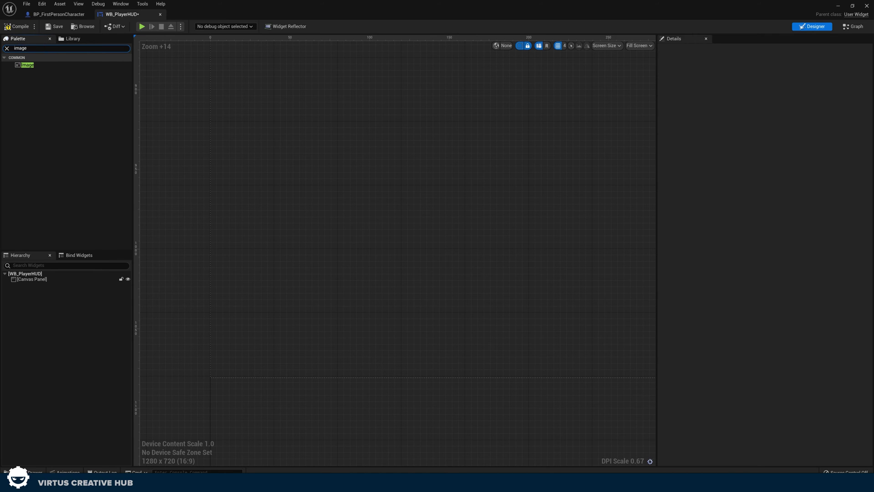
drag(32, 69, 230, 302)
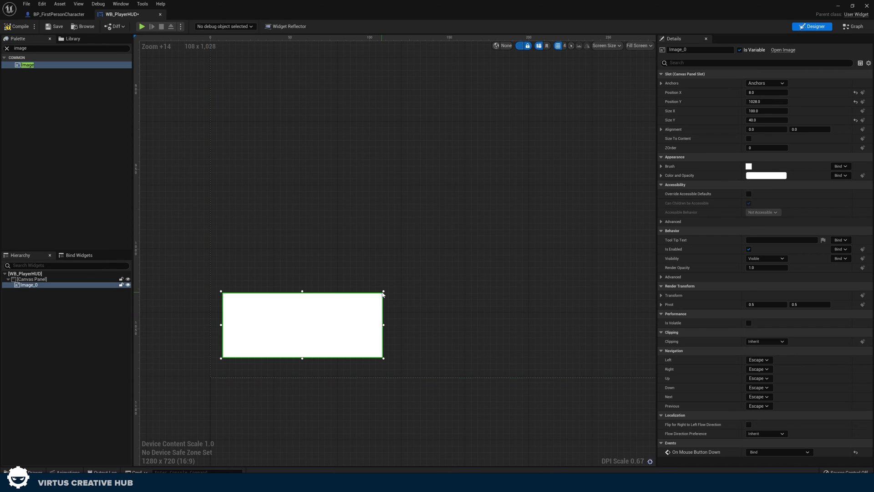
- Resize the image to a thin bar about 257 wide and 28 high, and position it at Y 1048 near the canvas's lower edge
drag(414, 278, 634, 241)
scroll(513, 293, down, 8)
scroll(497, 303, down, 9)
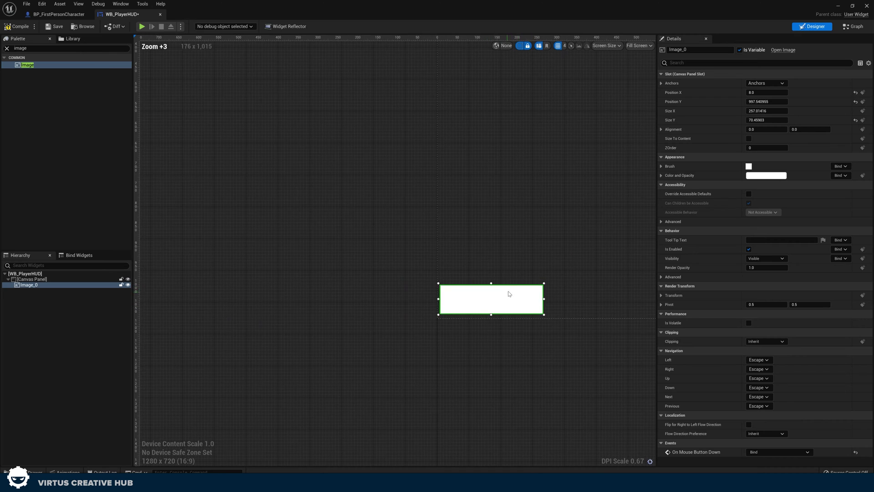
scroll(306, 314, up, 13)
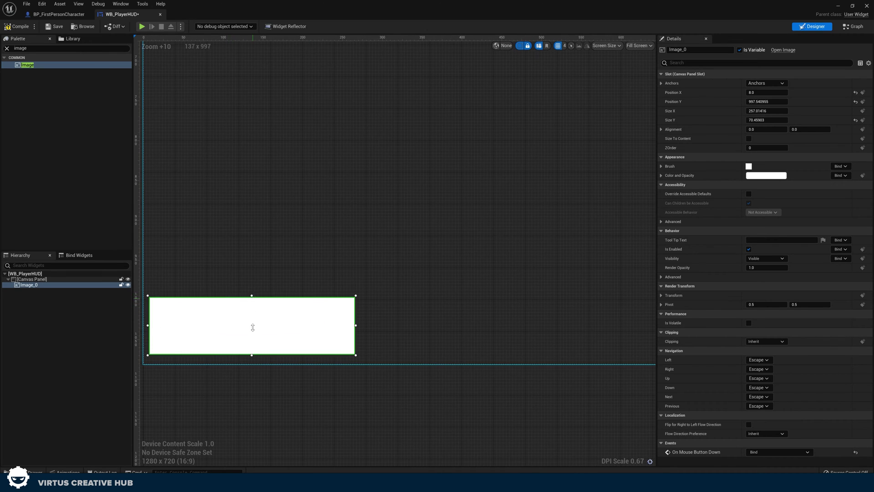
mouse_move(253, 328)
mouse_down()
mouse_move(253, 335)
mouse_move(262, 328)
mouse_up()
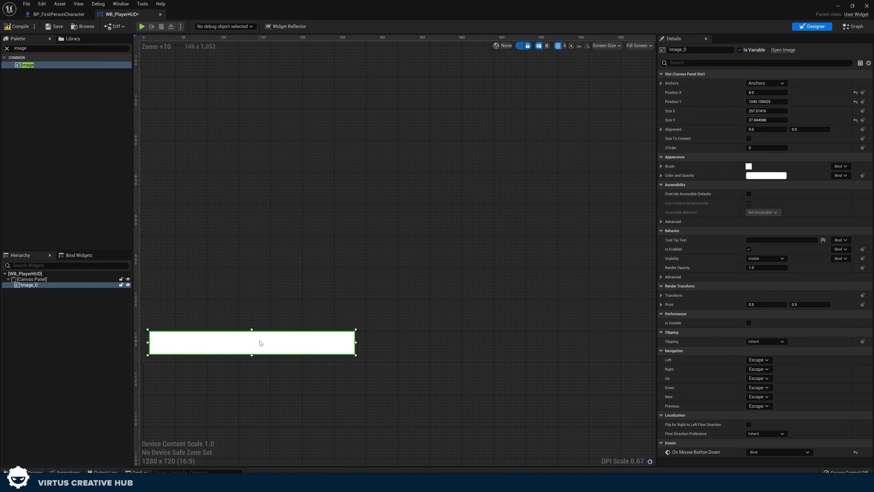
click(255, 317)
right_drag(238, 316, 329, 300)
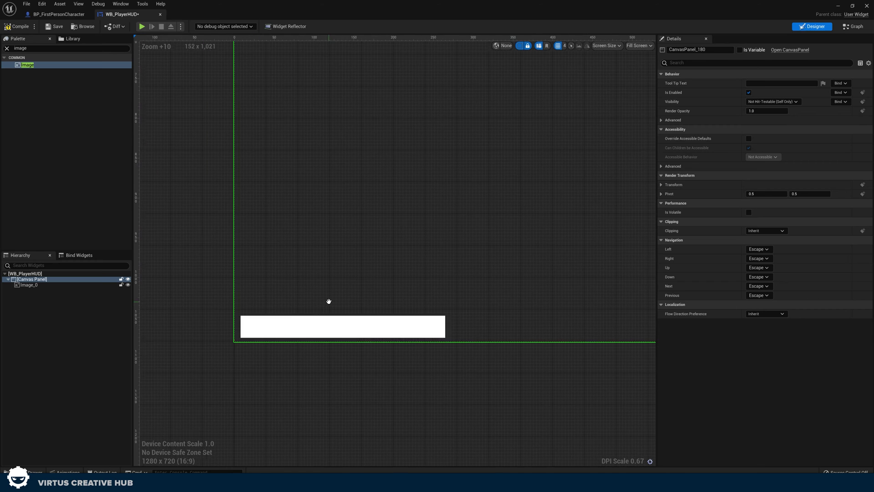
scroll(298, 326, up, 6)
scroll(304, 317, down, 1)
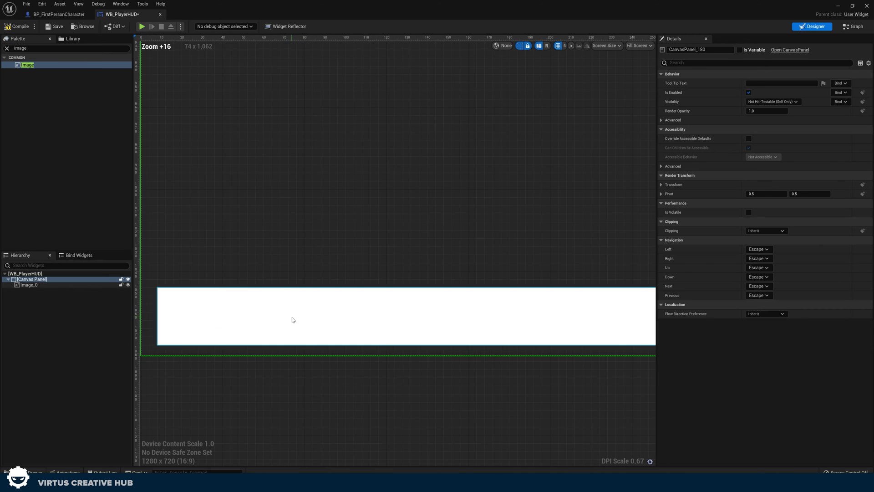
- Set the image's Color and Opacity to black
click(292, 320)
scroll(367, 277, down, 2)
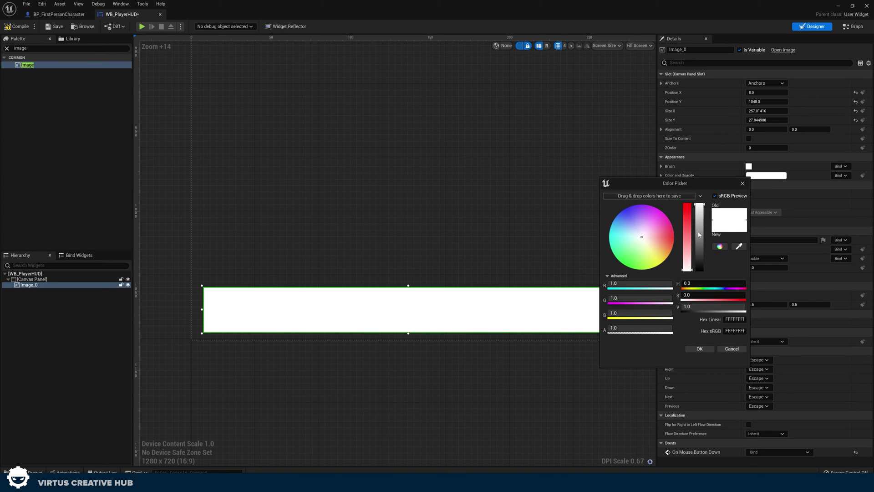
drag(697, 256, 699, 292)
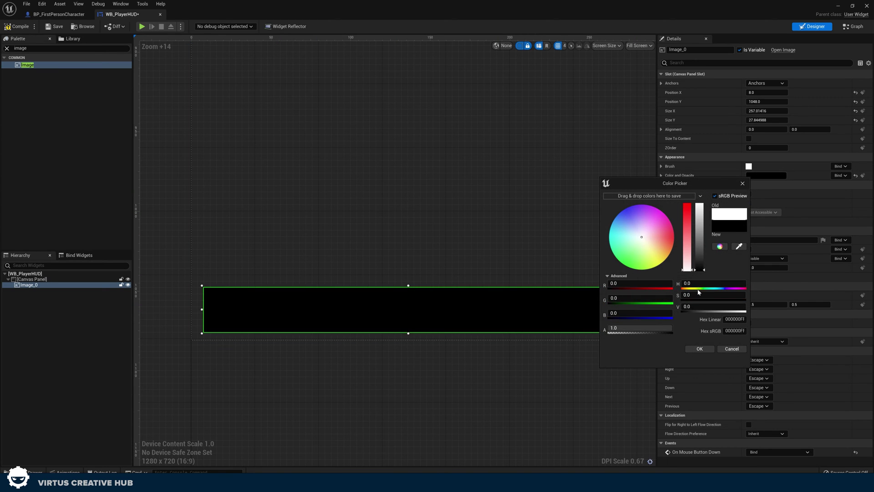
click(699, 348)
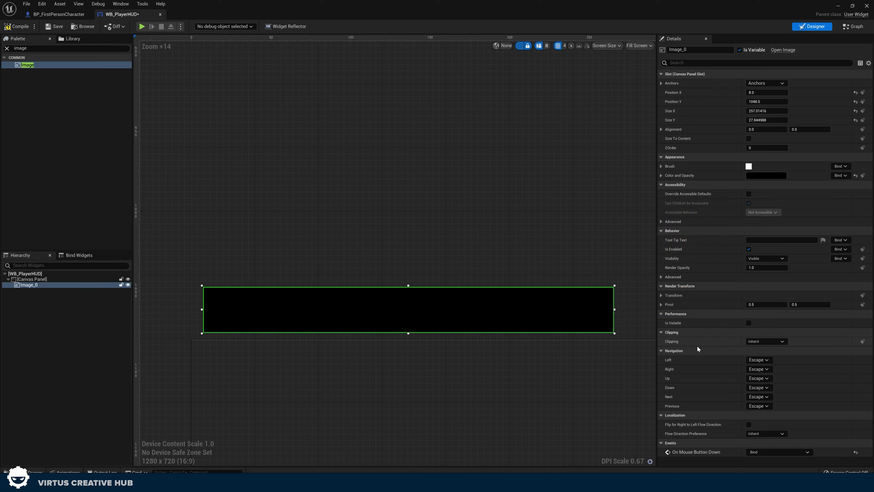
- Set the alpha of the black bar image's Color and Opacity to 0.3
click(662, 176)
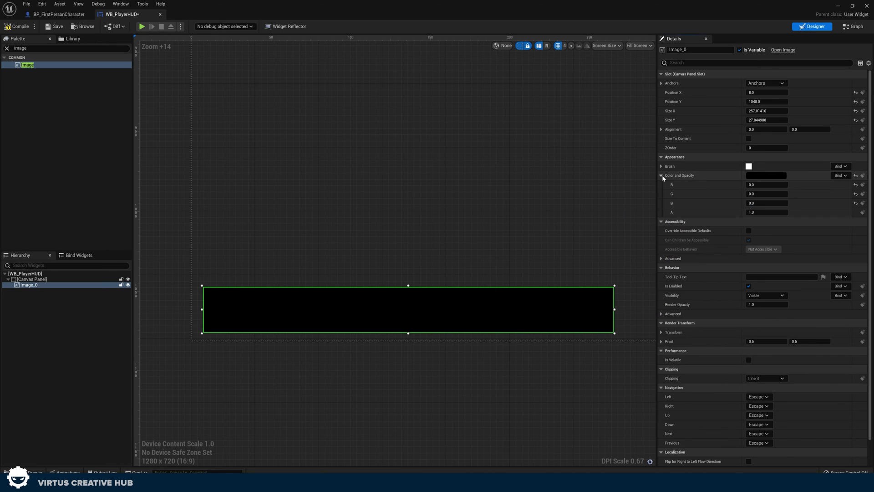
click(755, 212)
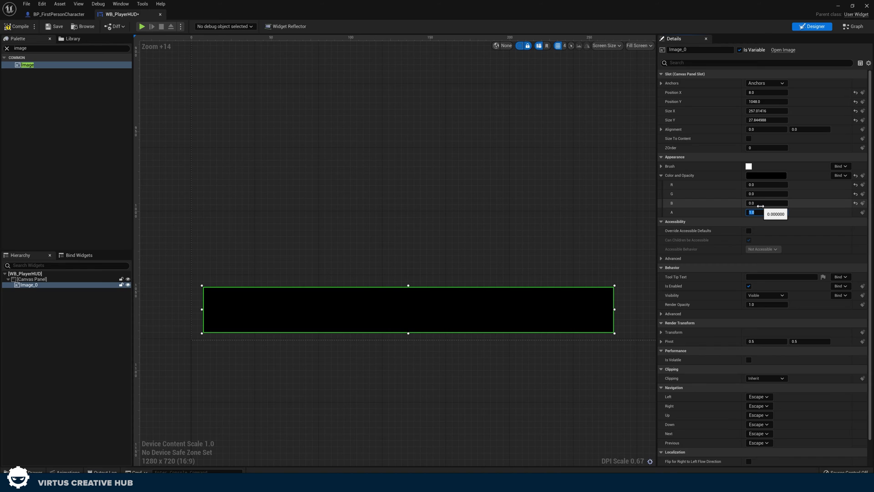
key(Return)
click(594, 204)
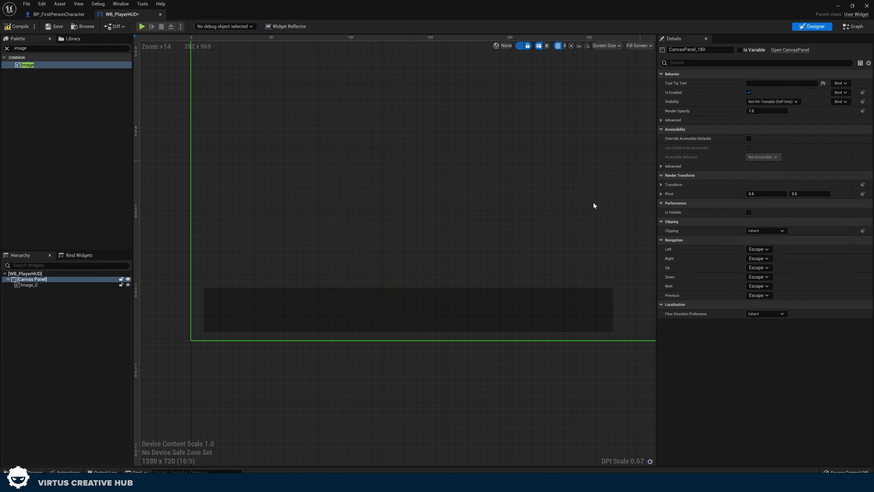
- Anchor the translucent black bar image to the canvas's bottom-left corner and save the widget
click(445, 301)
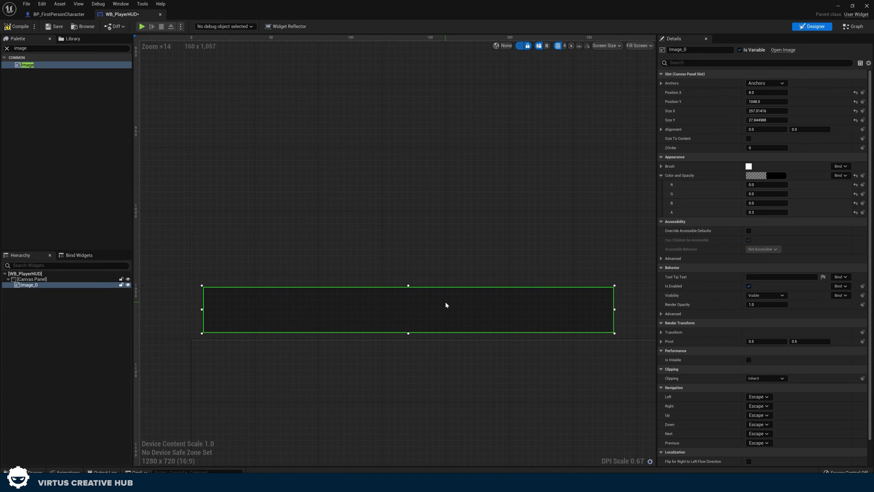
click(758, 83)
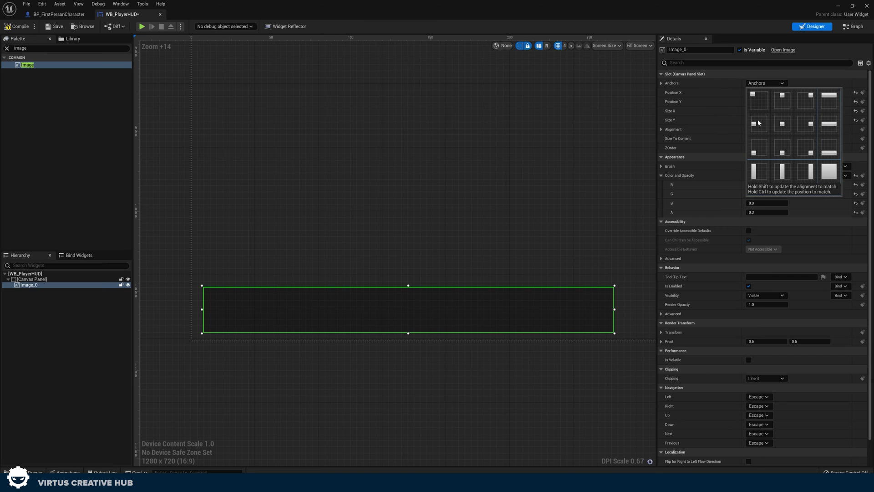
click(754, 147)
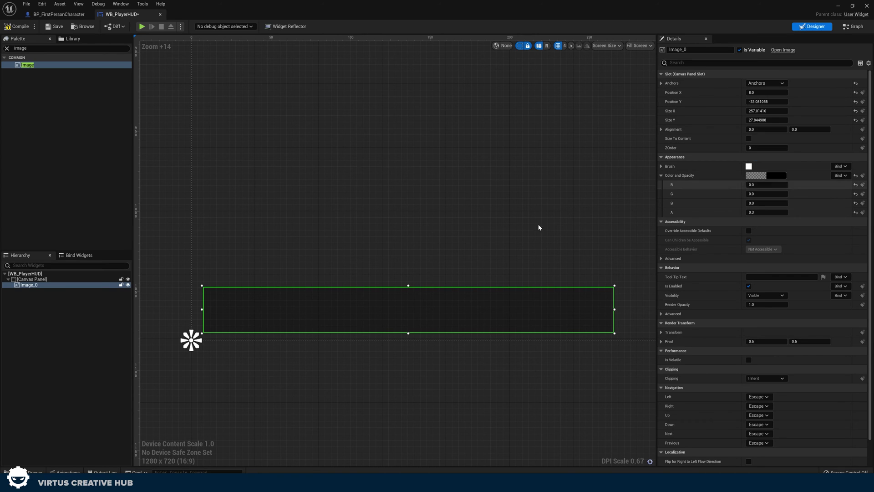
click(286, 255)
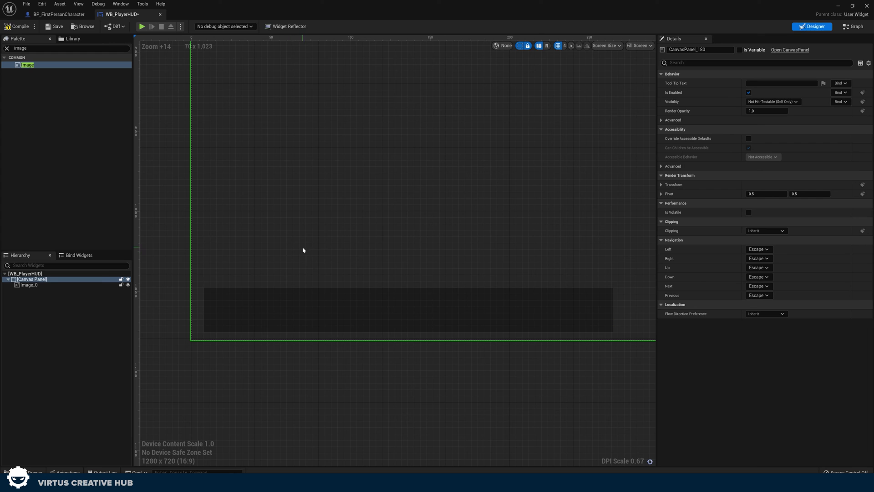
click(55, 27)
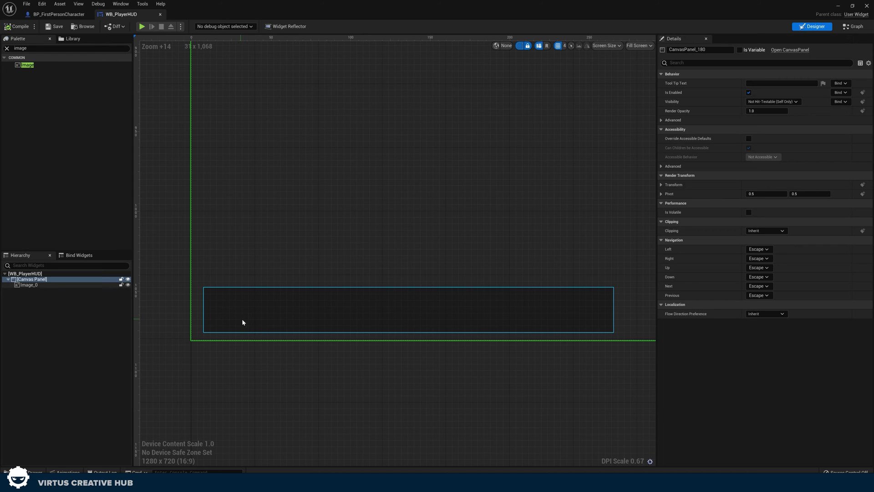
- Play the level in the main editor to check the black bar in game, stop, and reopen WB_PlayerHUD
click(838, 6)
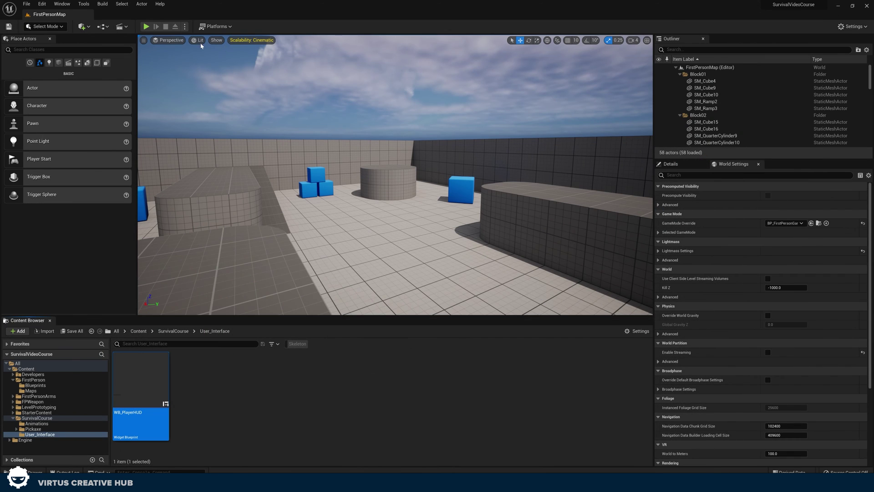
click(146, 27)
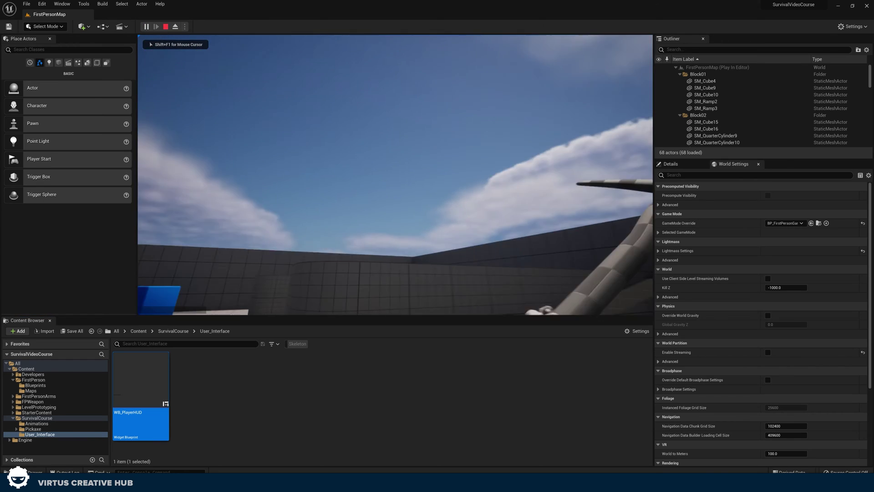
key(Escape)
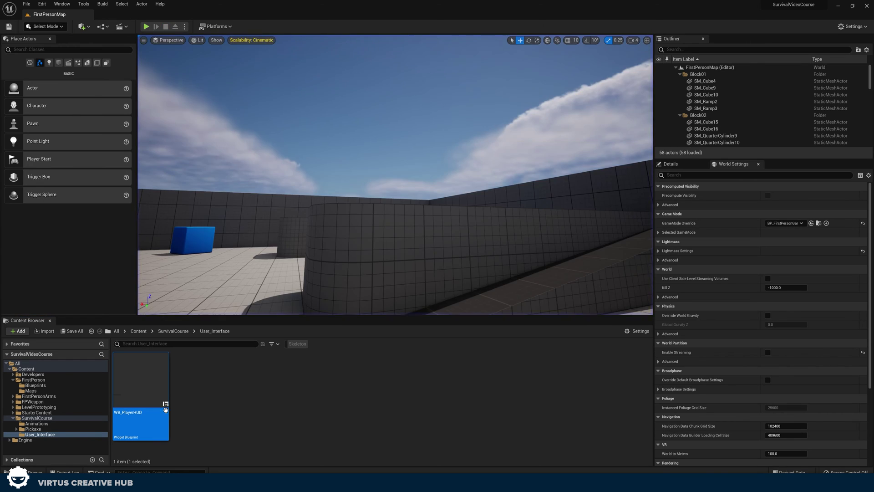
double_click(154, 384)
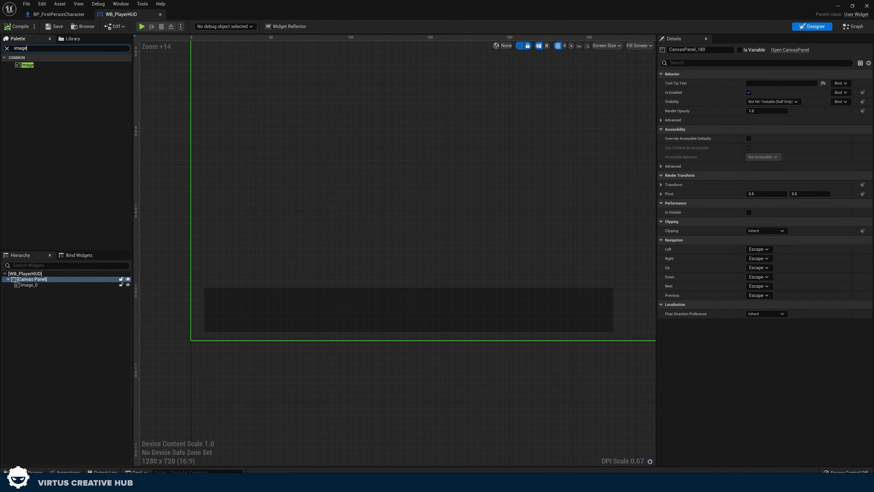
- Add a second Image widget as a square of about 21 by 21 at X 12, Y 1052, inside the black bar's left end
drag(28, 65, 218, 270)
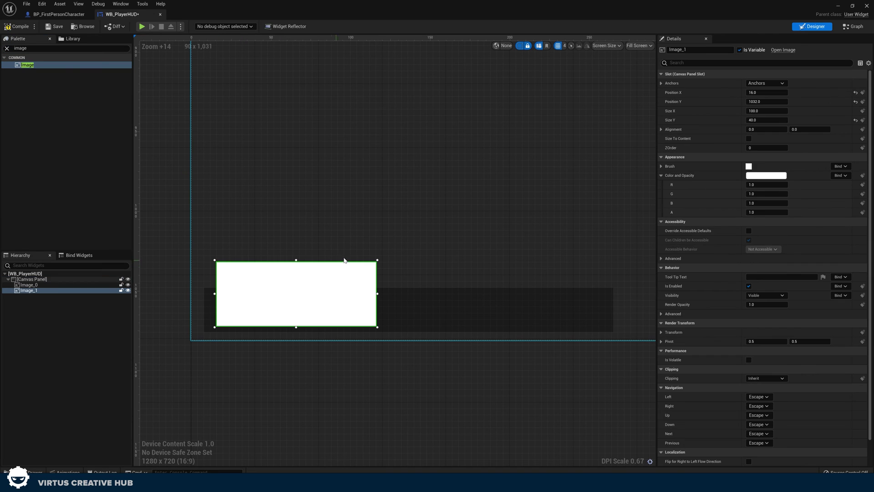
drag(377, 259, 230, 310)
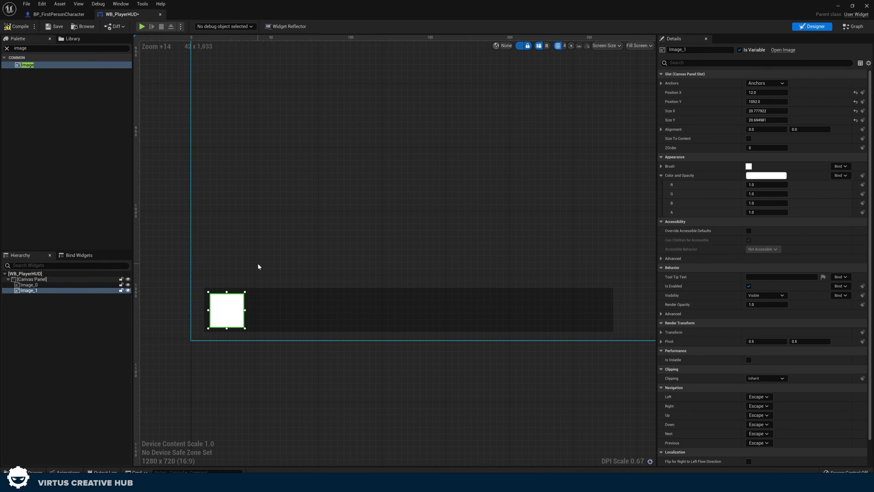
click(262, 271)
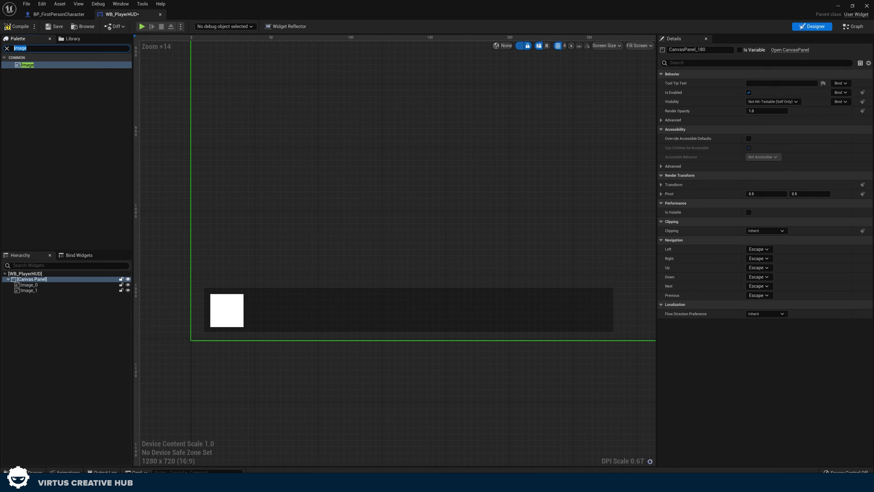
- Add a Progress Bar beside the white square at X 36, Y 1052, sized about 225 by 21 to fill the rest of the black bar
click(37, 48)
text(progress)
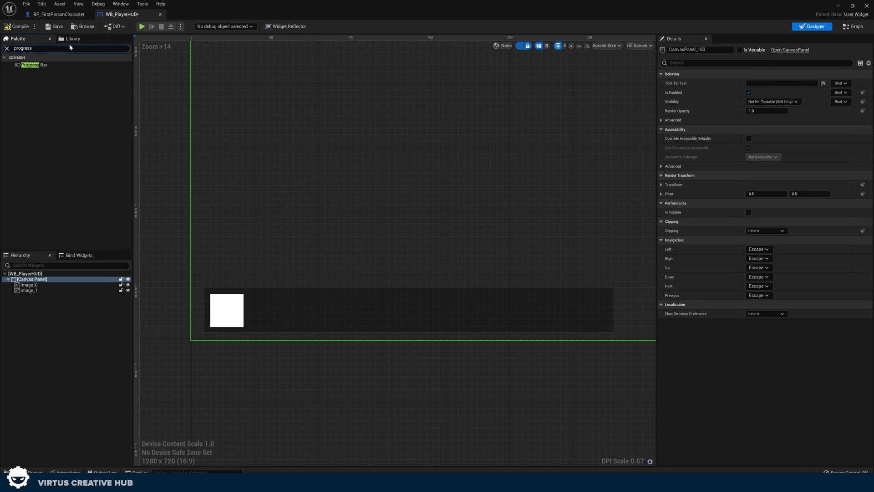
drag(32, 65, 250, 301)
drag(410, 359, 409, 358)
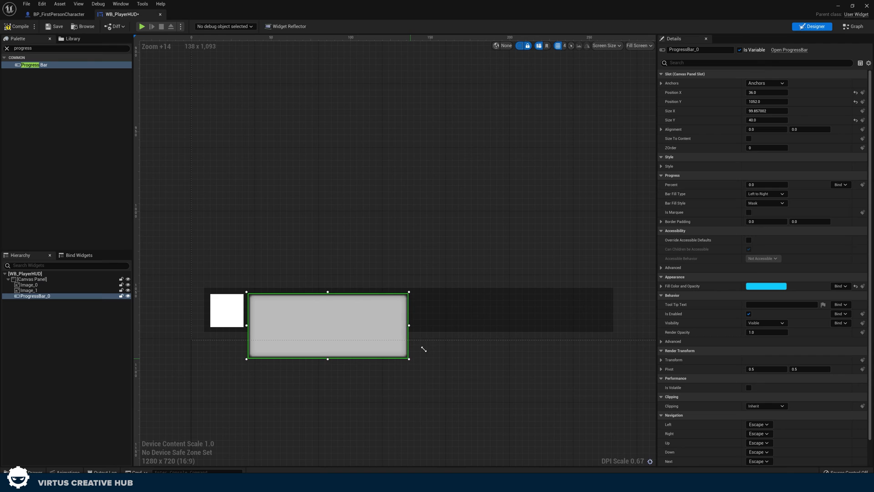
drag(531, 331, 610, 330)
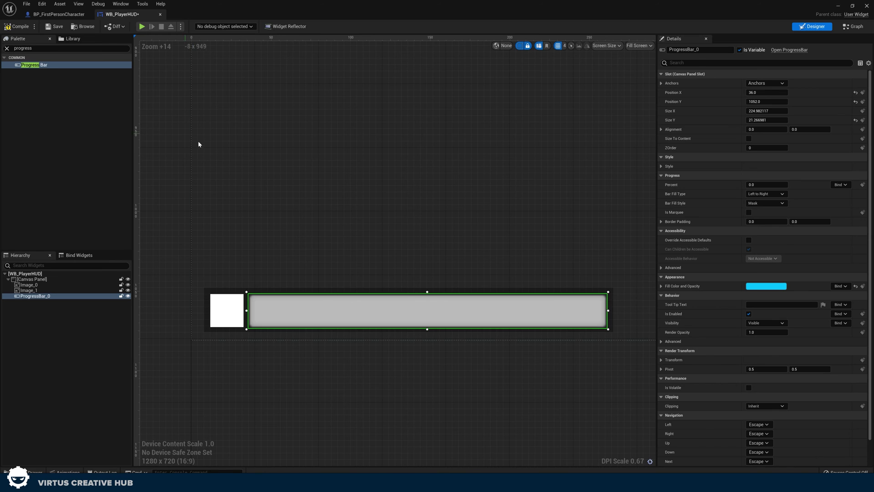
click(213, 179)
- Anchor the white square image and the progress bar together to the canvas's bottom-left corner
click(278, 305)
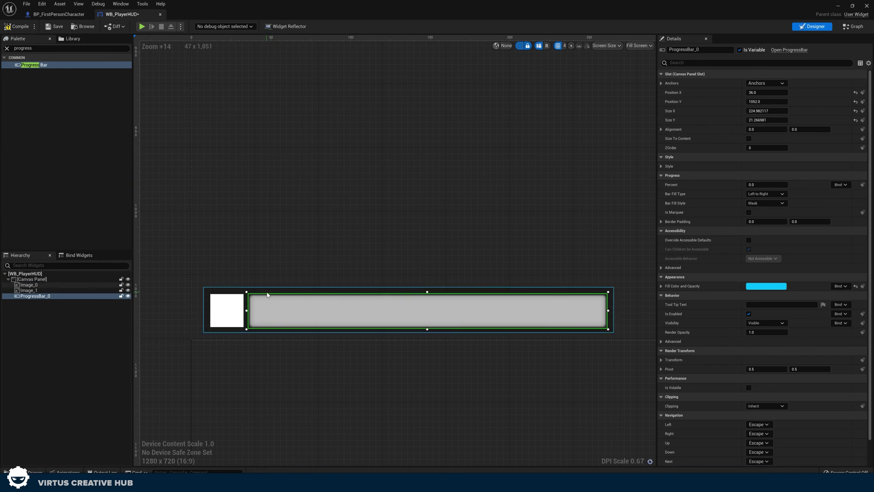
ctrl+click(236, 311)
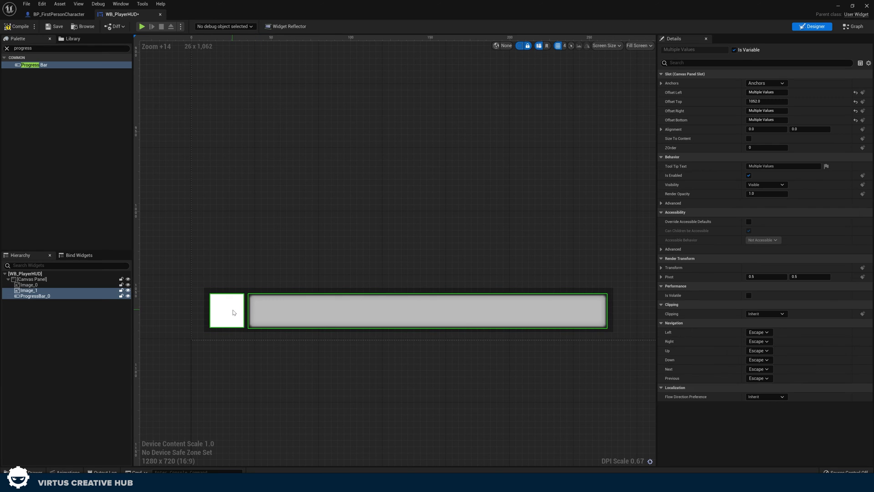
click(767, 84)
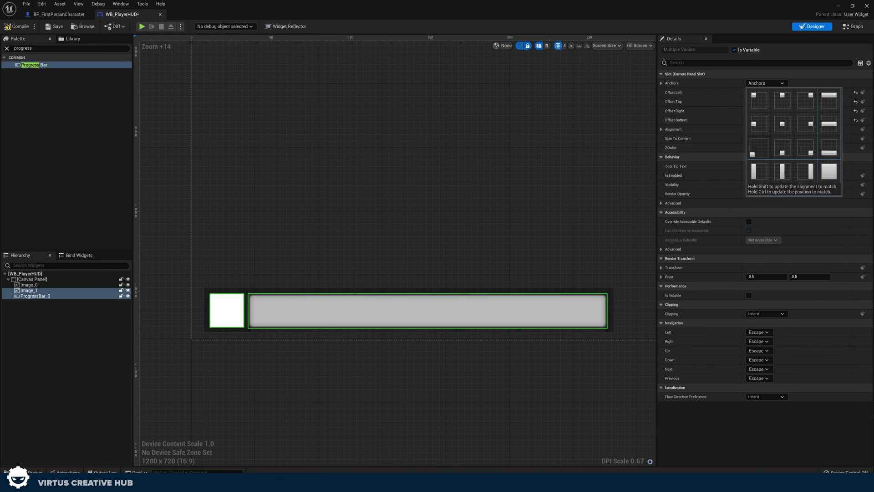
click(758, 147)
click(349, 250)
click(262, 299)
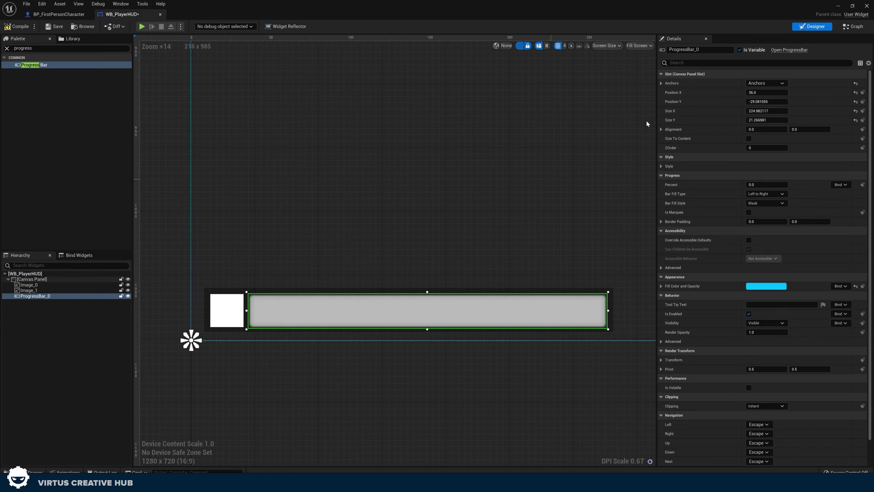
click(501, 178)
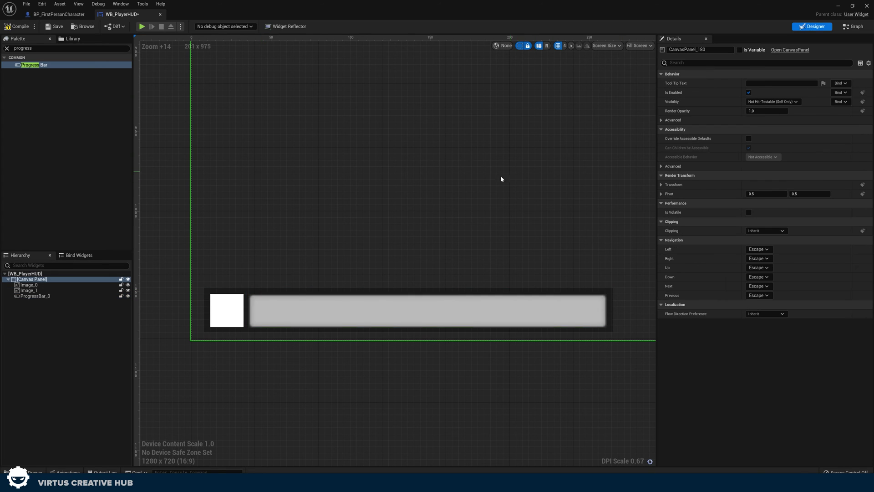
- Set the progress bar's Percent to about 0.59 and its Fill Color and Opacity to red, and save the widget
click(401, 301)
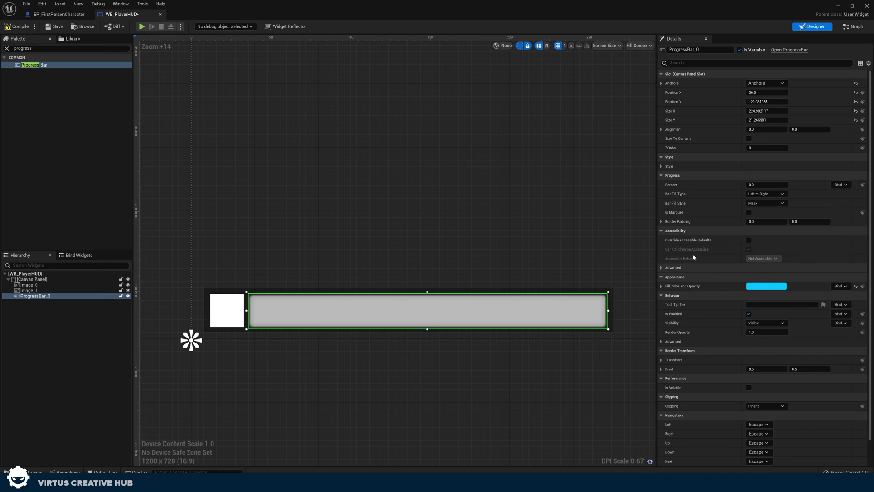
drag(757, 185, 795, 184)
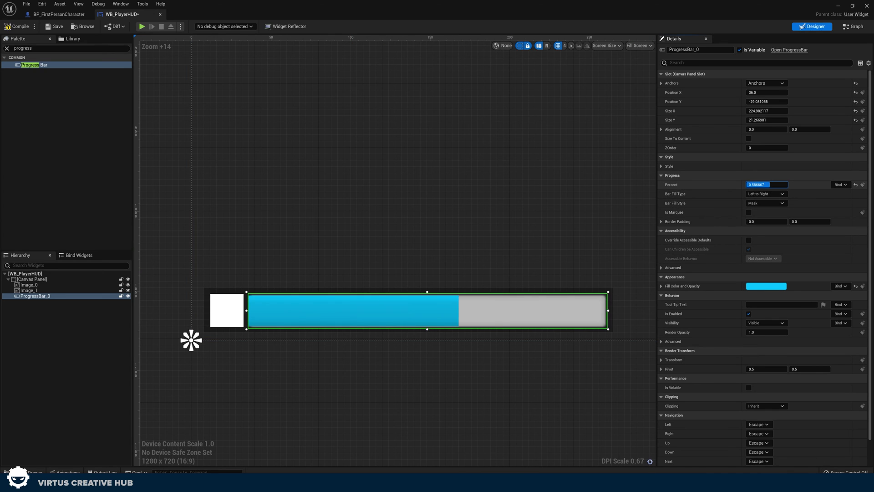
click(765, 286)
drag(667, 352, 677, 353)
click(704, 460)
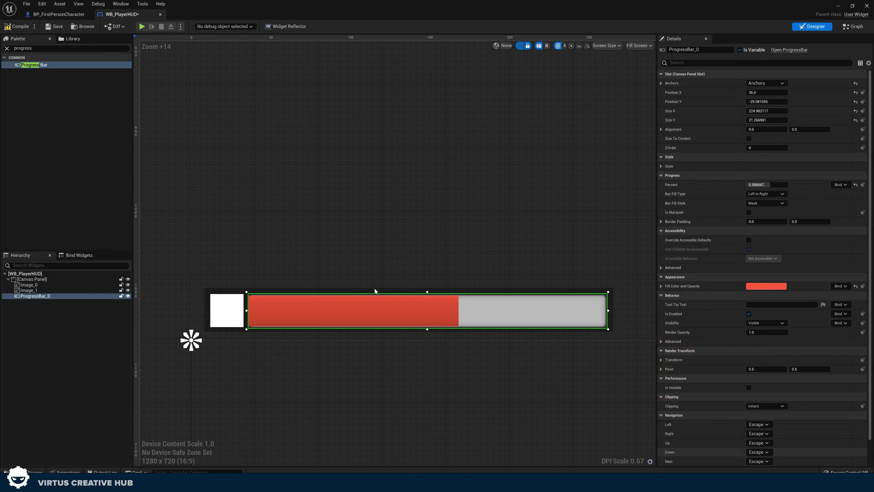
click(375, 289)
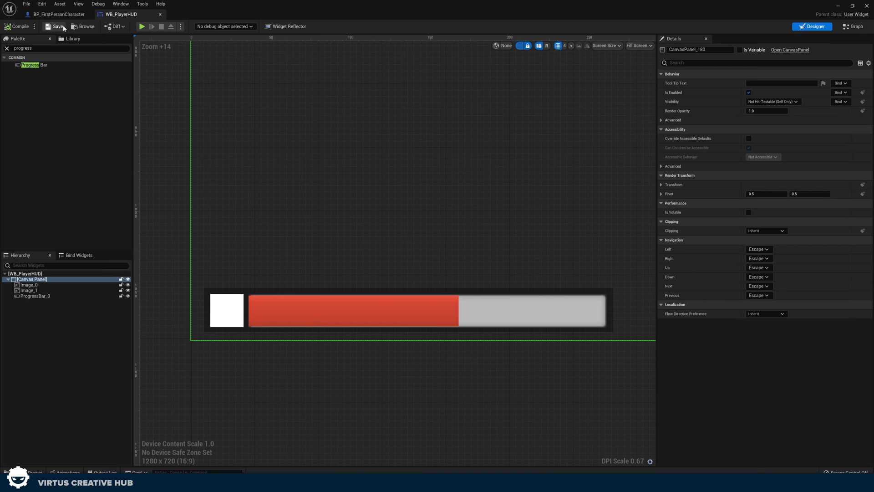
- Play the level to check the red progress bar in game, stop, and return to the WB_PlayerHUD designer
click(838, 6)
click(146, 27)
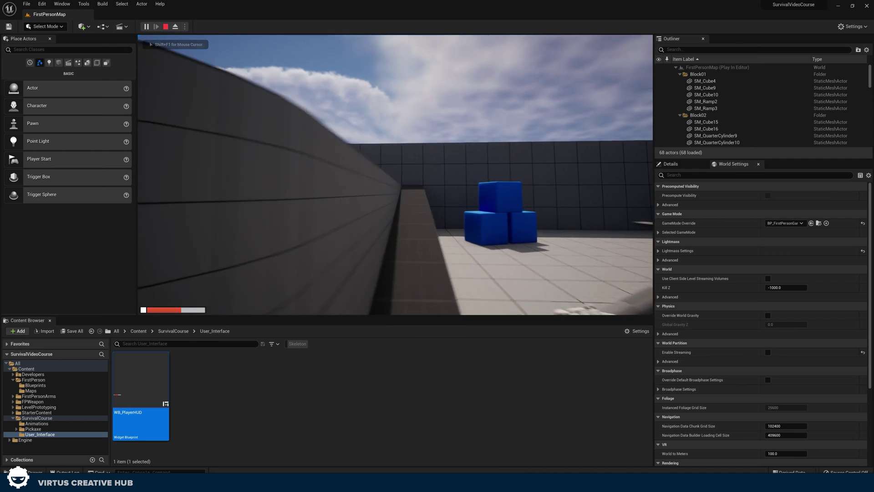
key(shift+F1)
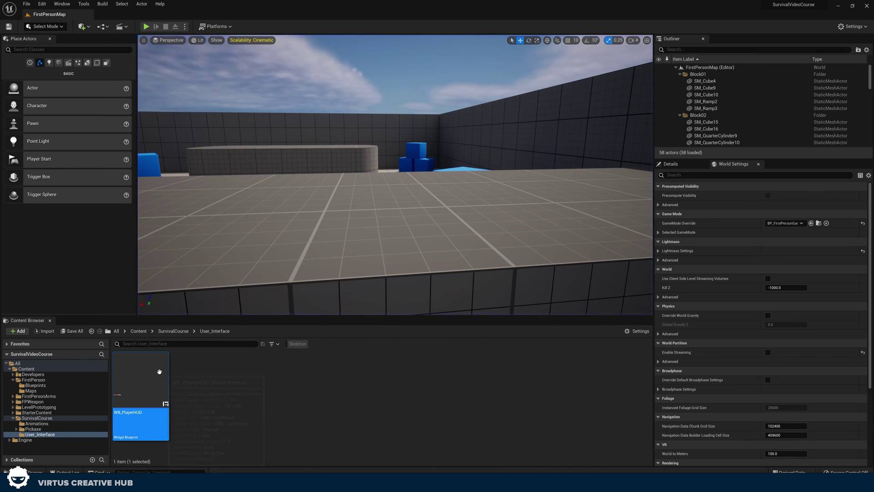
double_click(144, 414)
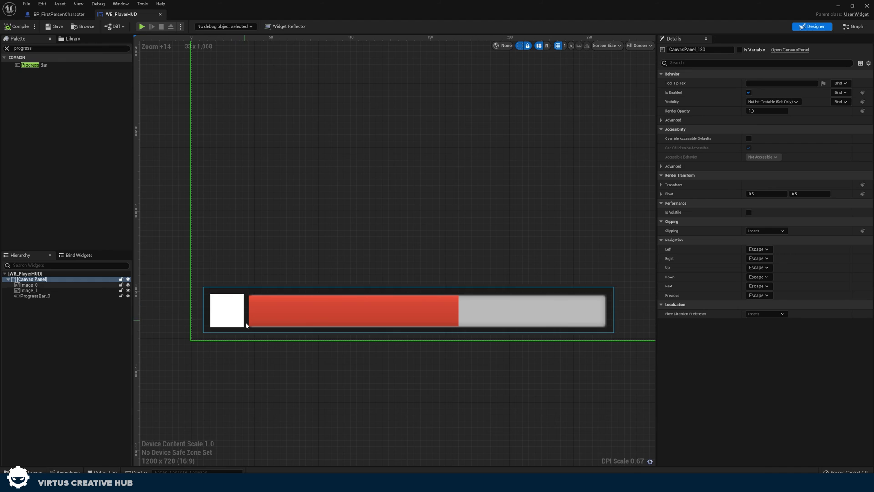
- Turn off grid snapping and nudge the red progress bar and the white square to centre them vertically within the black bar
click(223, 332)
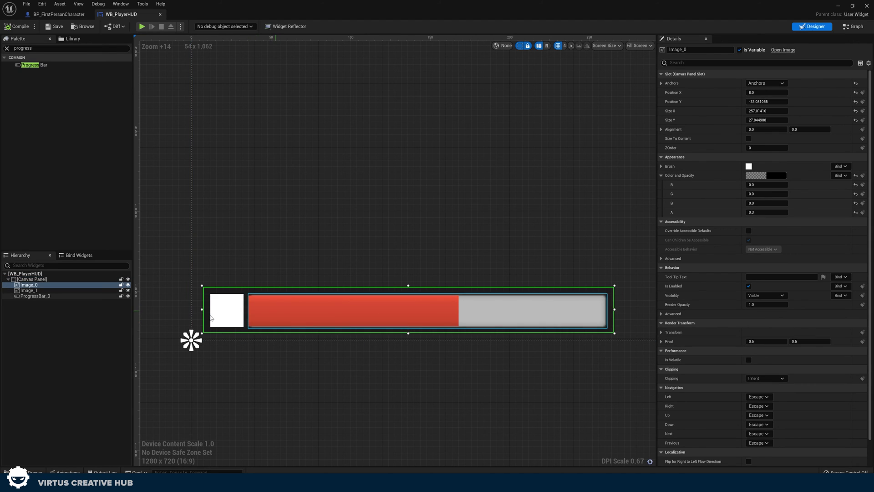
click(226, 310)
click(281, 314)
drag(281, 314, 282, 316)
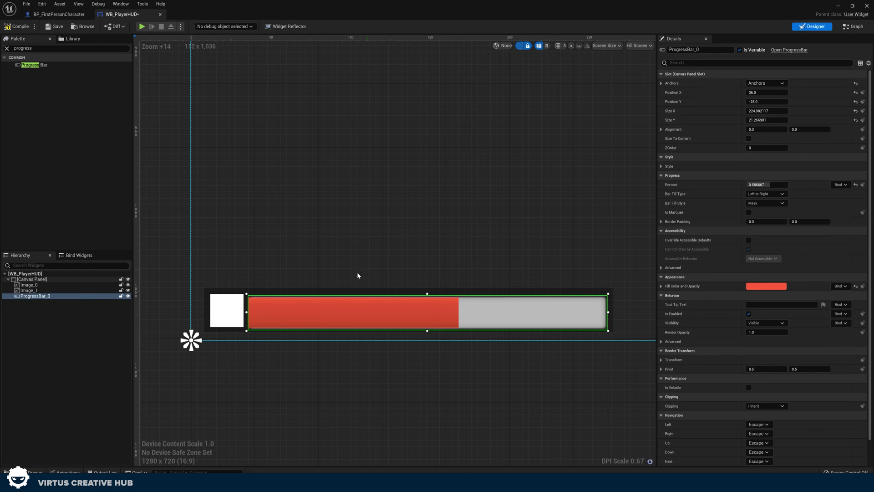
drag(290, 322, 233, 308)
click(235, 305)
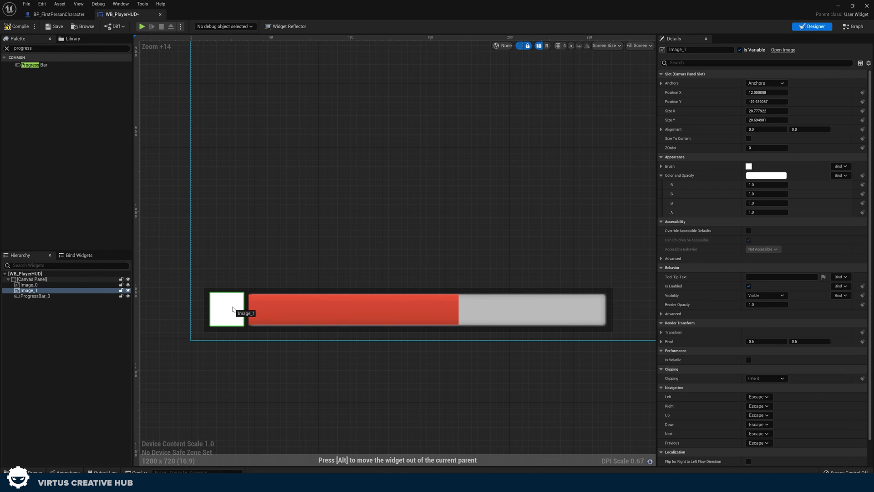
drag(232, 309, 232, 309)
click(272, 246)
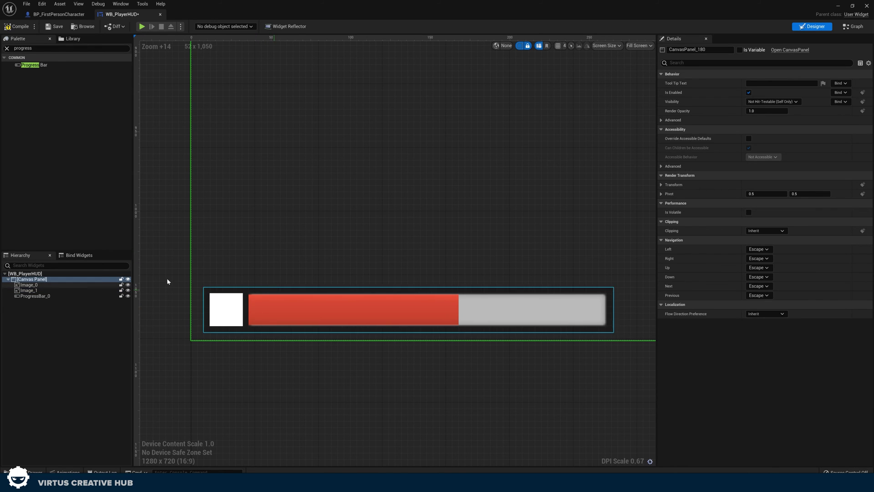
- Duplicate the black background bar, place the copy directly above the original, and paste another copy of it onto the canvas
click(50, 290)
ctrl+click(29, 285)
ctrl+click(48, 295)
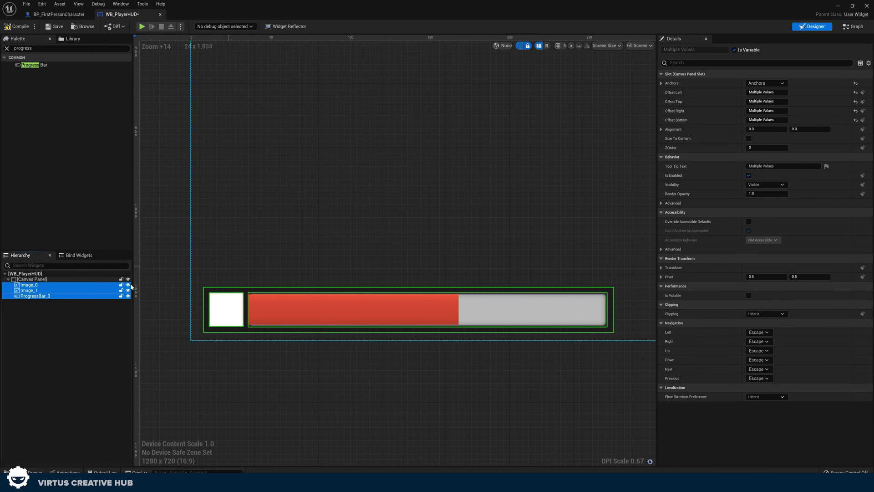
click(48, 286)
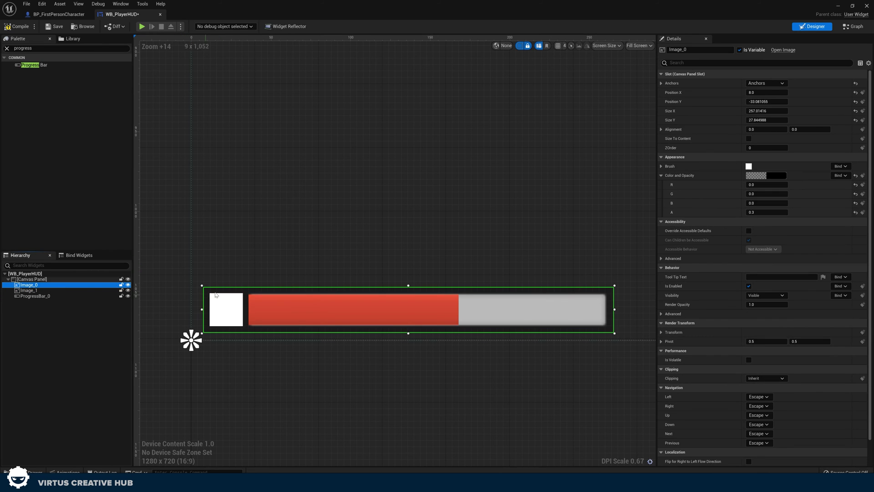
key(ctrl+d)
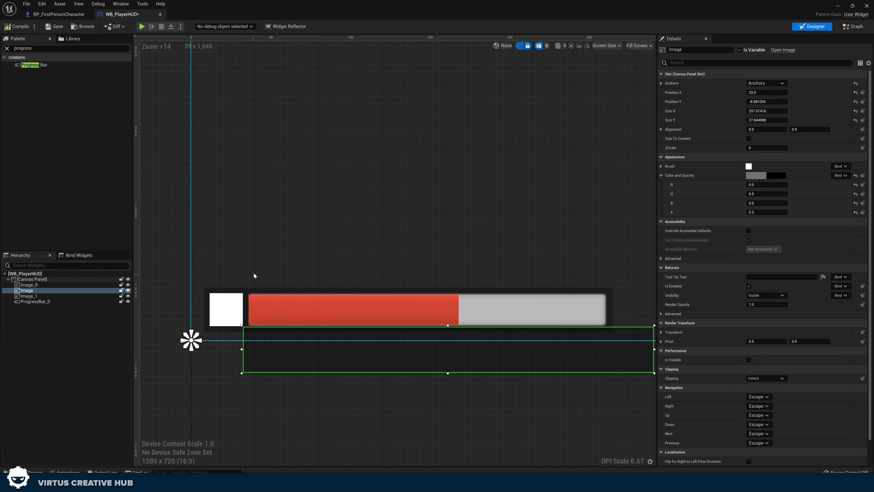
mouse_move(251, 271)
mouse_down()
mouse_move(242, 272)
mouse_move(260, 273)
mouse_move(250, 272)
mouse_up()
click(269, 179)
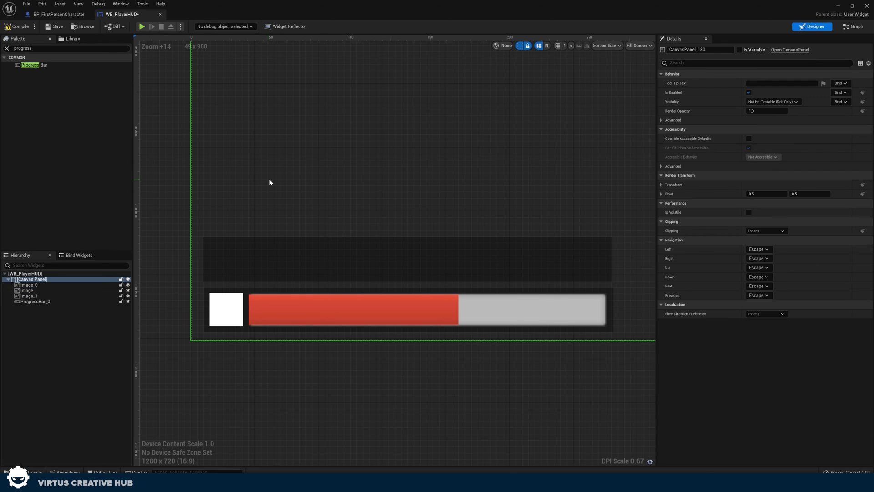
key(ctrl+v)
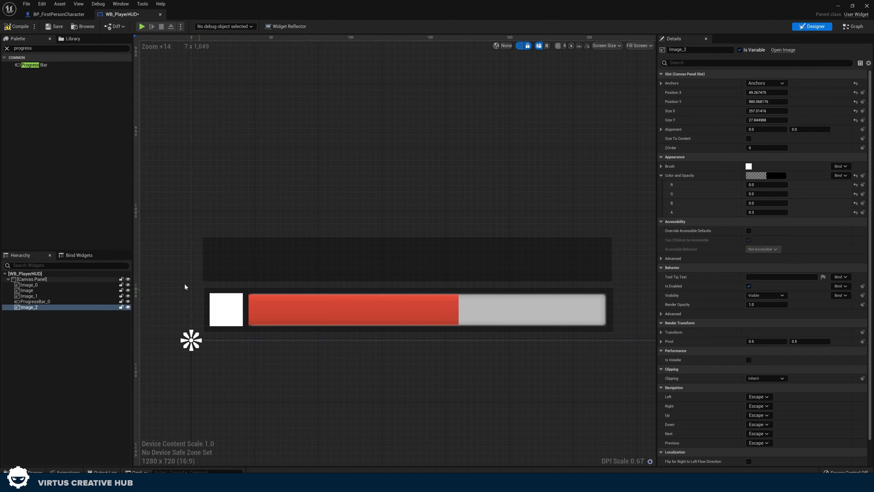
drag(274, 291, 274, 200)
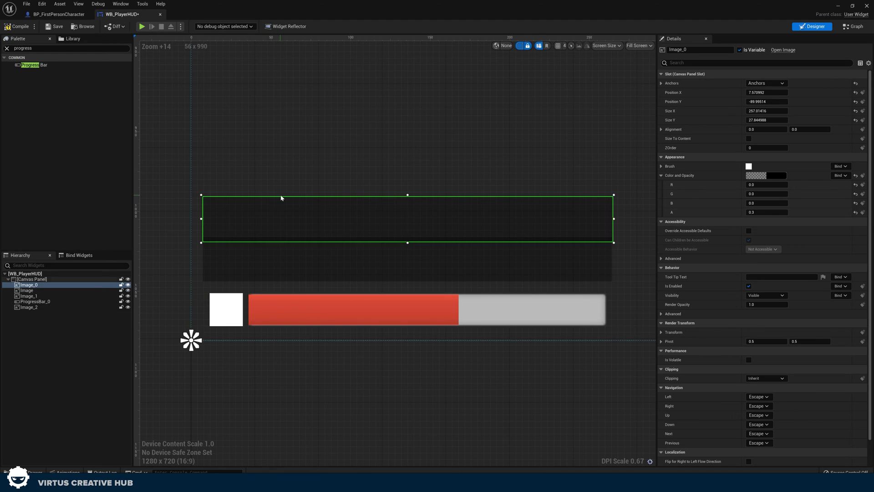
key(ctrl+z)
key(Delete)
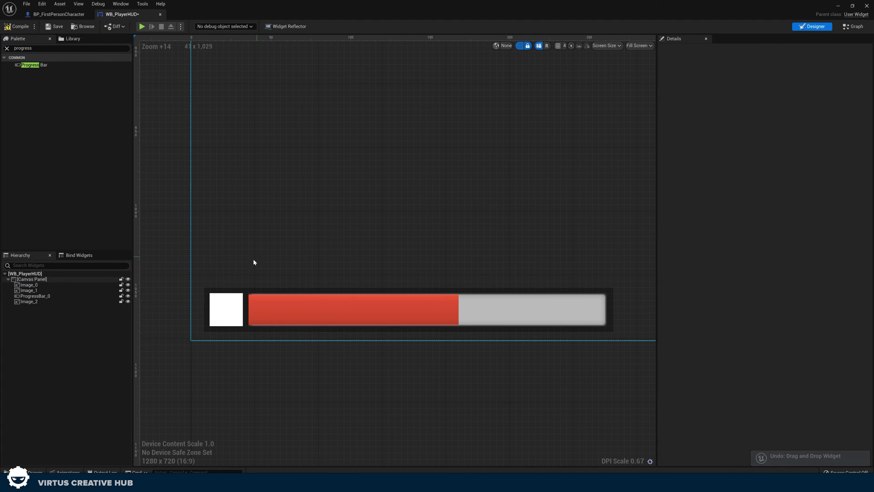
key(ctrl+z)
- Duplicate the upper black bar and place the copy above it as the third row of the stack
click(266, 268)
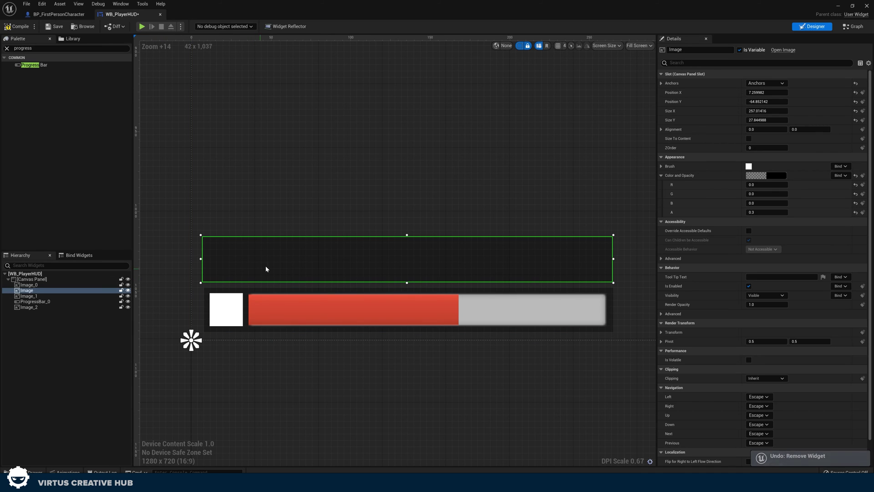
key(ctrl+d)
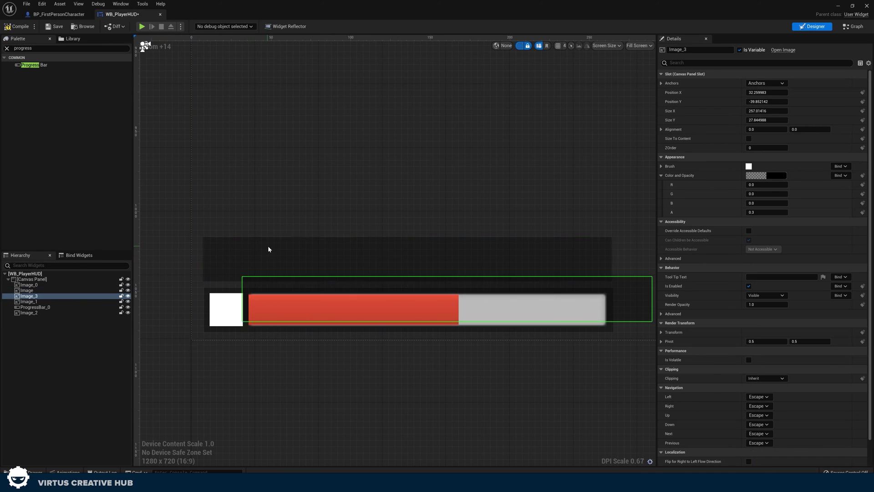
drag(264, 214, 242, 200)
- Play the level to check the three stacked black bars in game, stop, and return to the WB_PlayerHUD designer
click(260, 172)
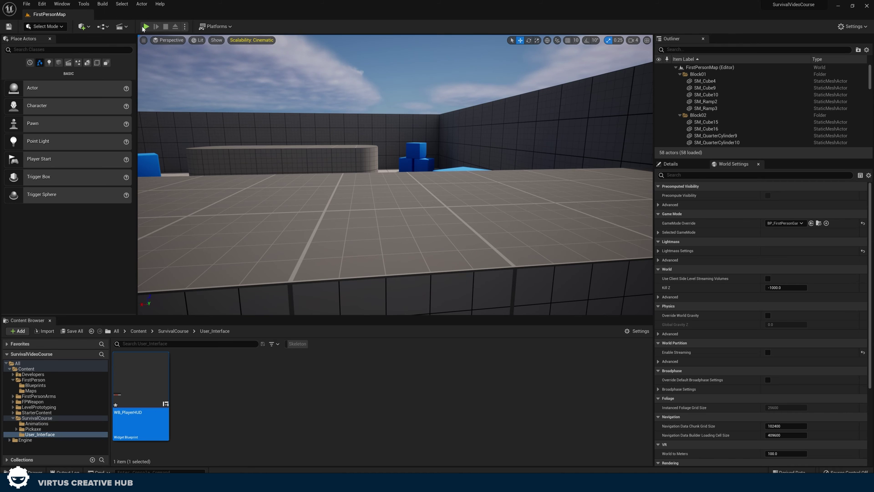
click(145, 27)
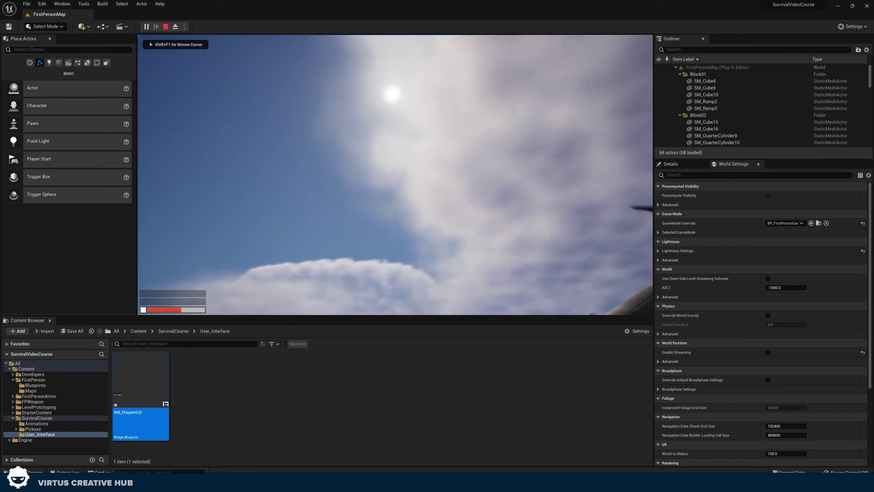
key(Escape)
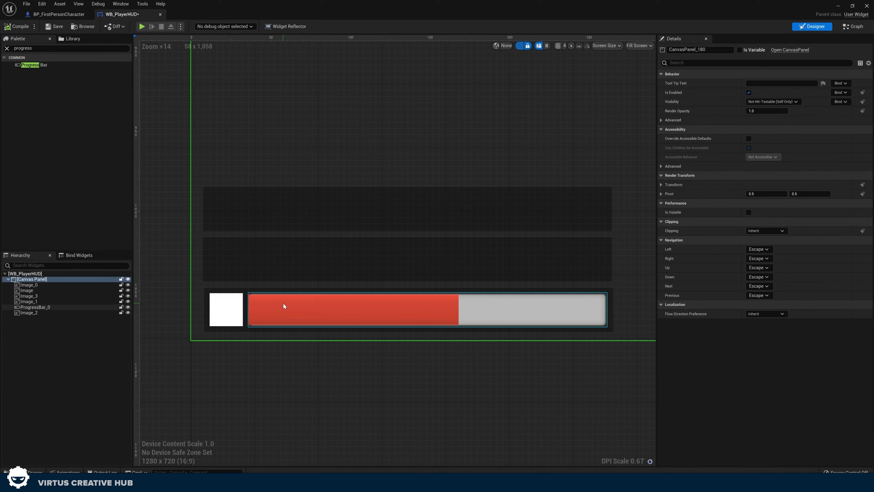
- Duplicate the red progress bar into the middle black bar and set the copy's Fill Color and Opacity to light blue
click(283, 305)
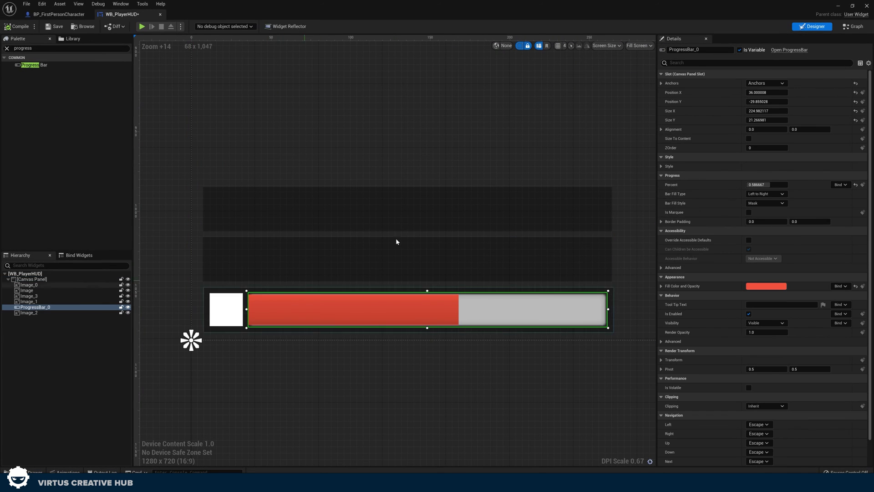
key(ctrl+d)
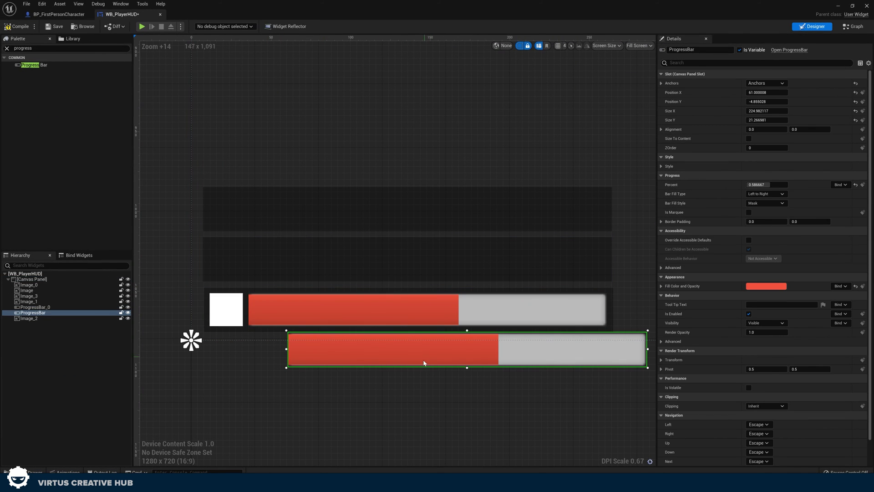
drag(374, 272, 381, 272)
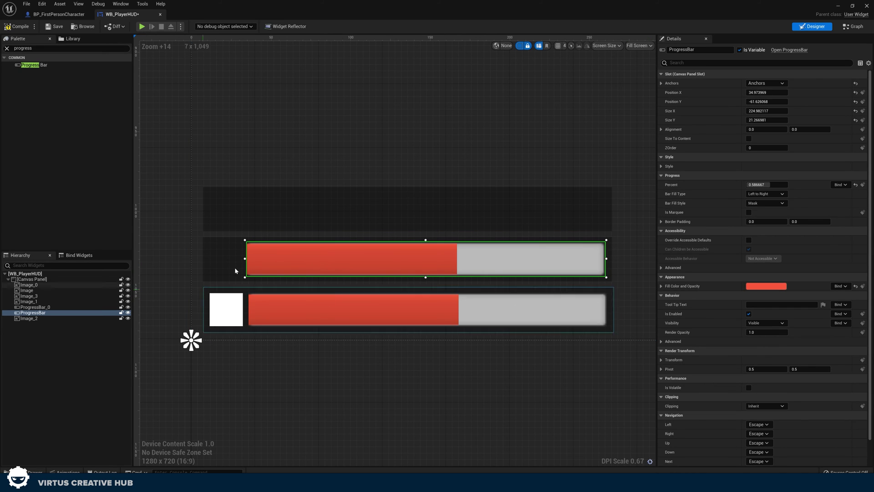
click(772, 288)
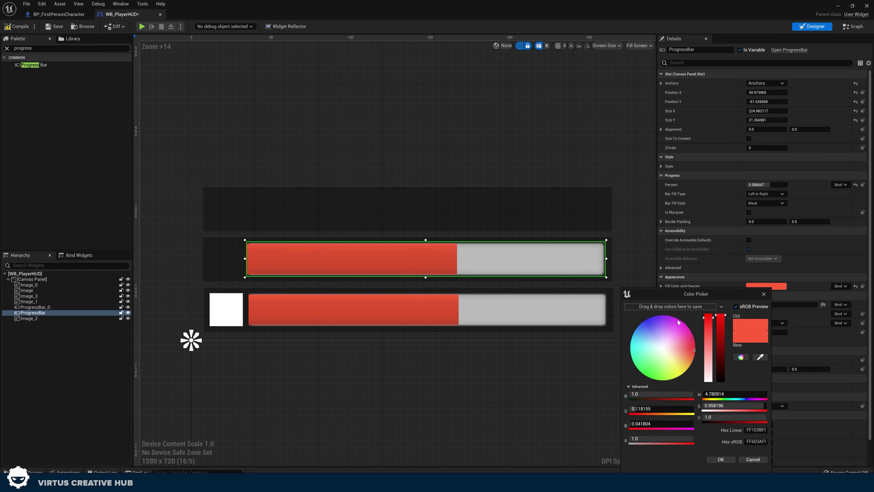
drag(646, 357, 632, 335)
click(720, 459)
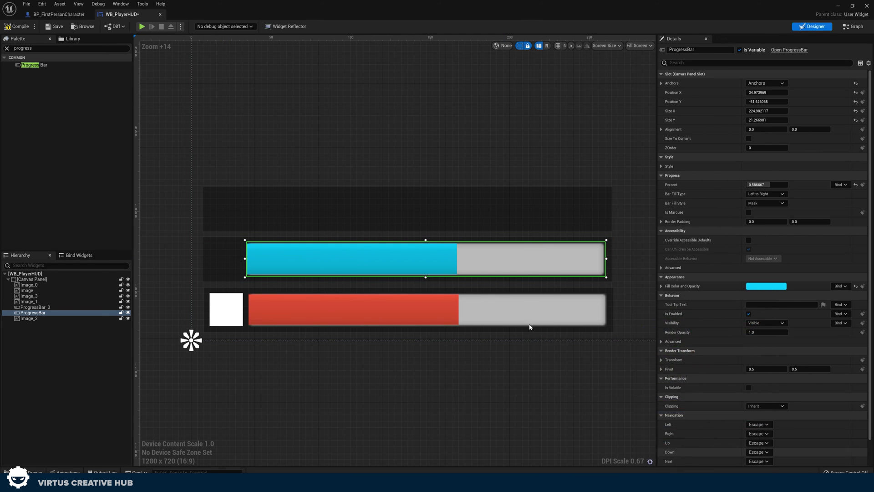
- Duplicate the light blue progress bar and position the copy inside the uppermost black bar
key(ctrl+d)
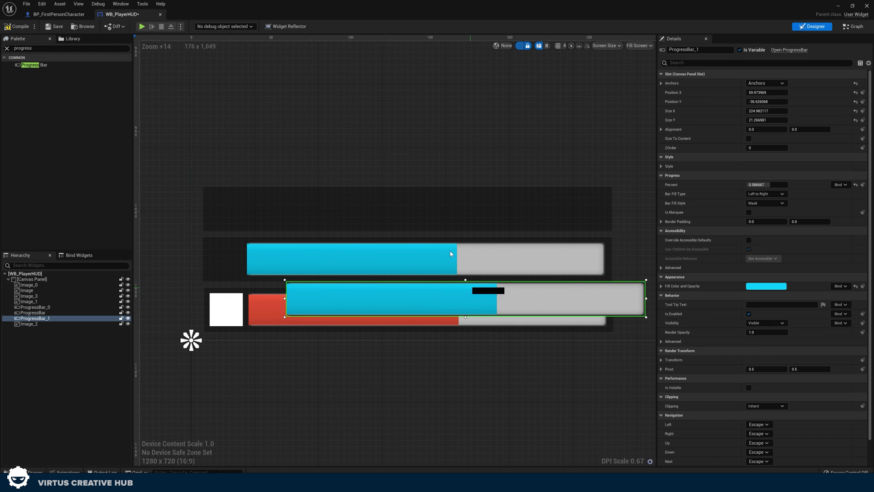
drag(476, 307, 432, 221)
drag(560, 212, 562, 214)
- Set the uppermost progress bar's Fill Color and Opacity to orange
click(760, 276)
click(760, 285)
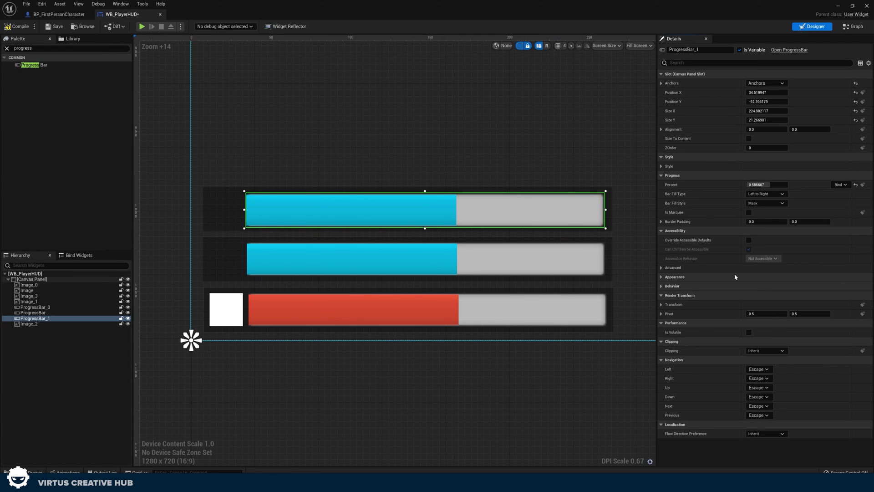
click(733, 276)
click(769, 286)
drag(633, 354, 684, 358)
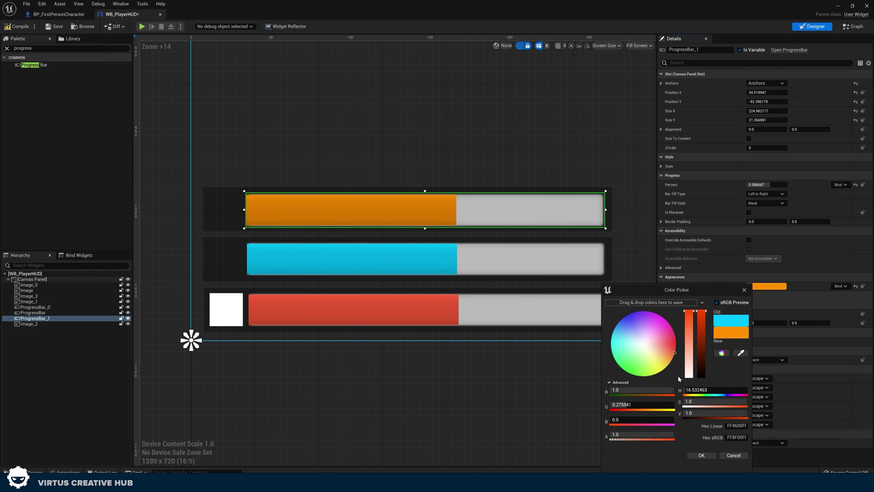
click(701, 455)
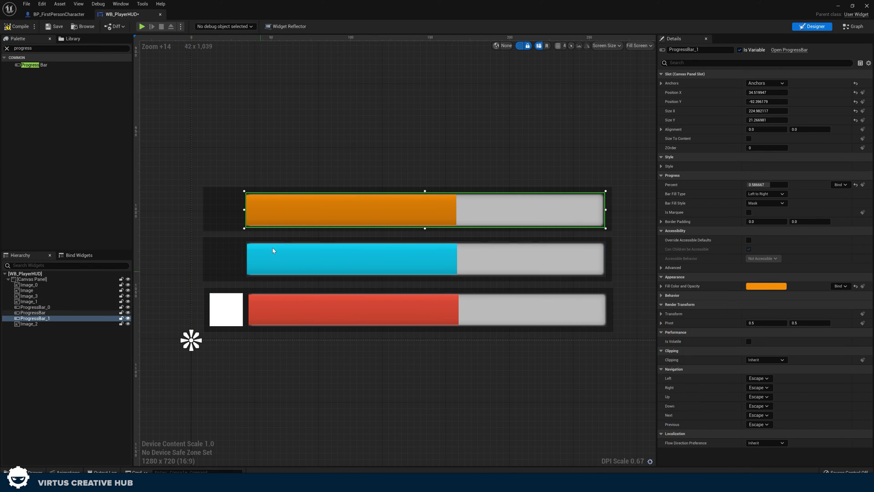
- Duplicate the white square twice and place the copies in front of the light blue and orange progress bars
click(223, 320)
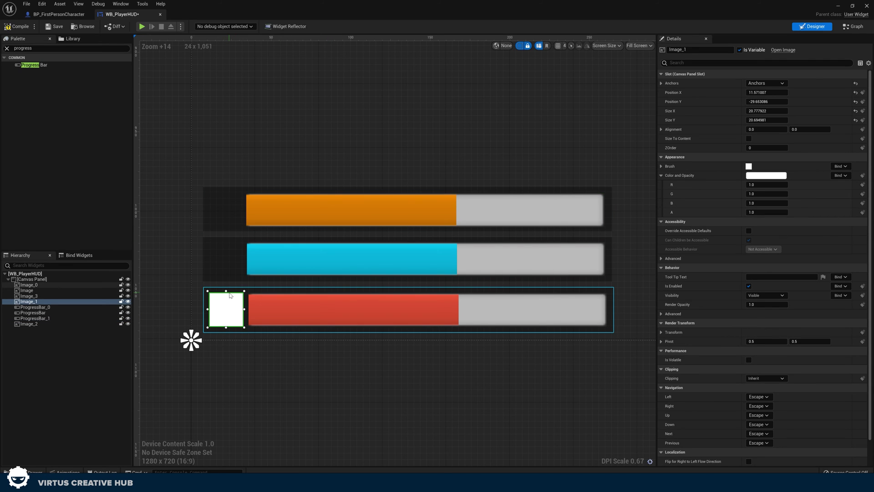
key(ctrl+d)
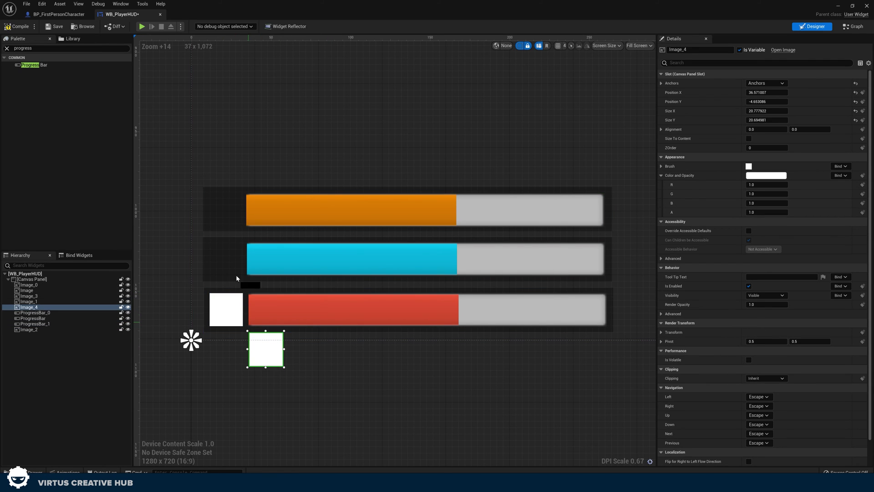
drag(260, 361, 222, 271)
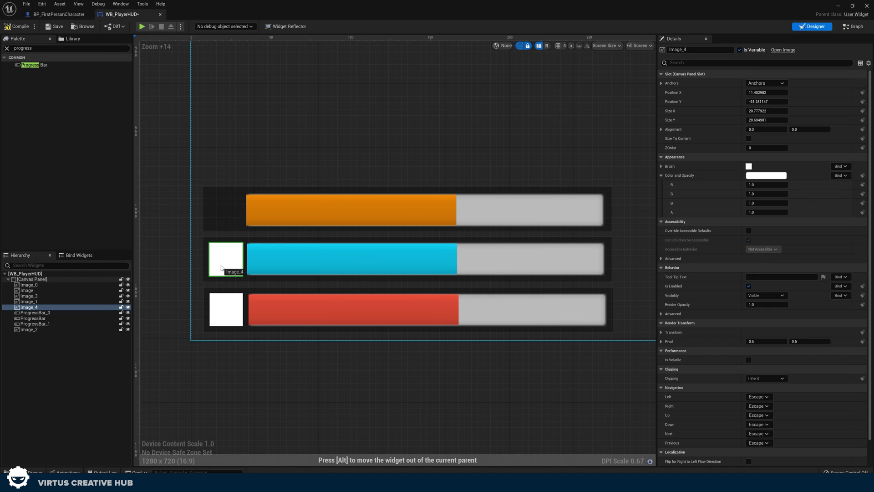
key(ctrl+d)
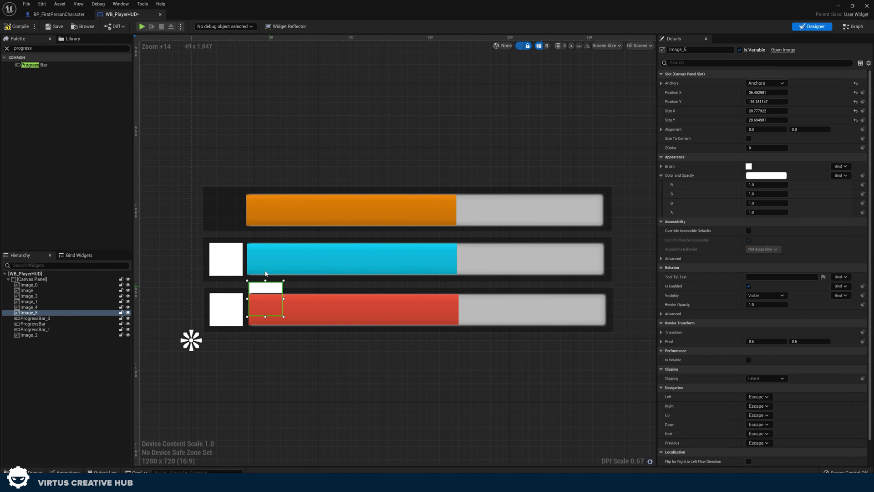
drag(235, 213, 231, 201)
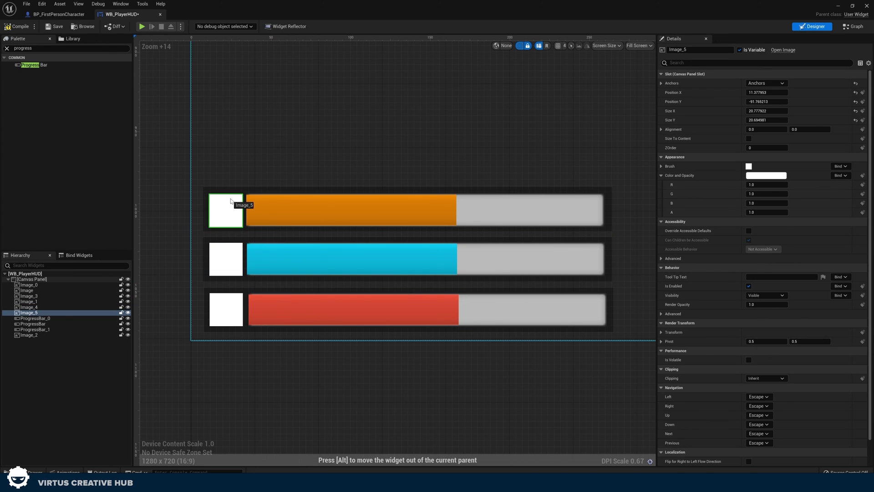
- Select the three white squares, progress bars and stacked black bars together and open their anchor presets
ctrl+click(225, 259)
ctrl+click(234, 306)
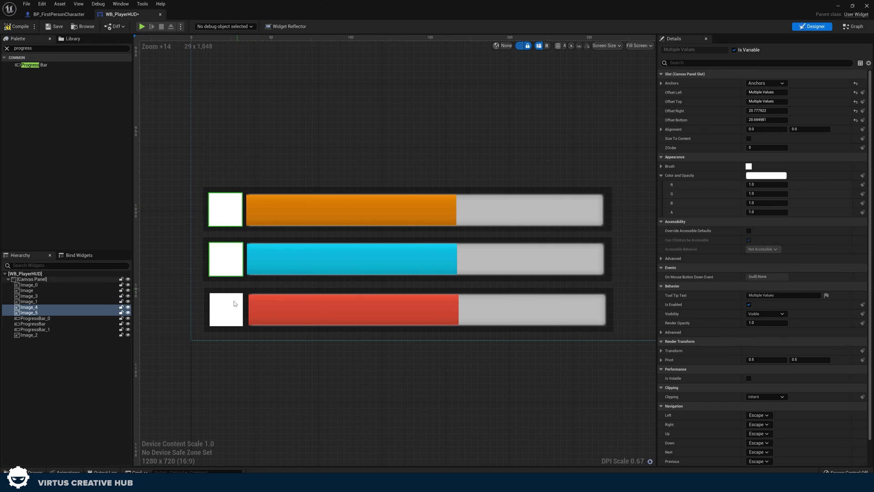
ctrl+click(270, 311)
ctrl+click(281, 262)
ctrl+click(289, 215)
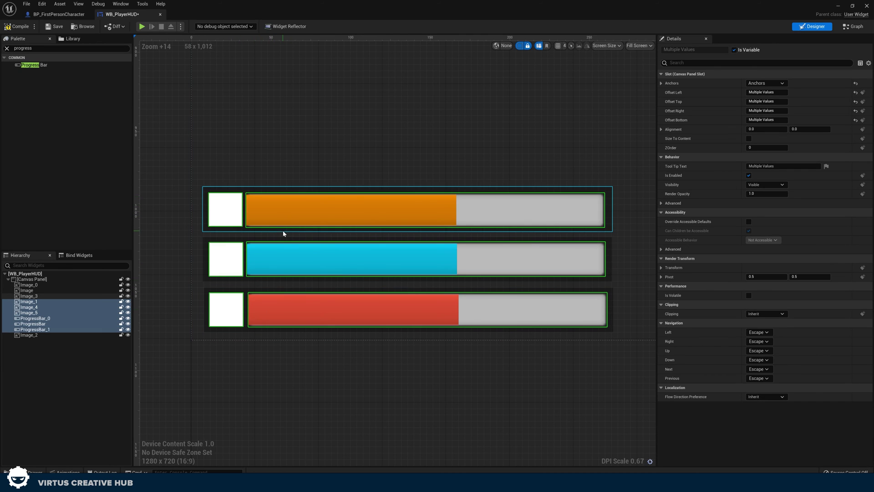
ctrl+click(283, 230)
ctrl+click(282, 280)
ctrl+click(268, 290)
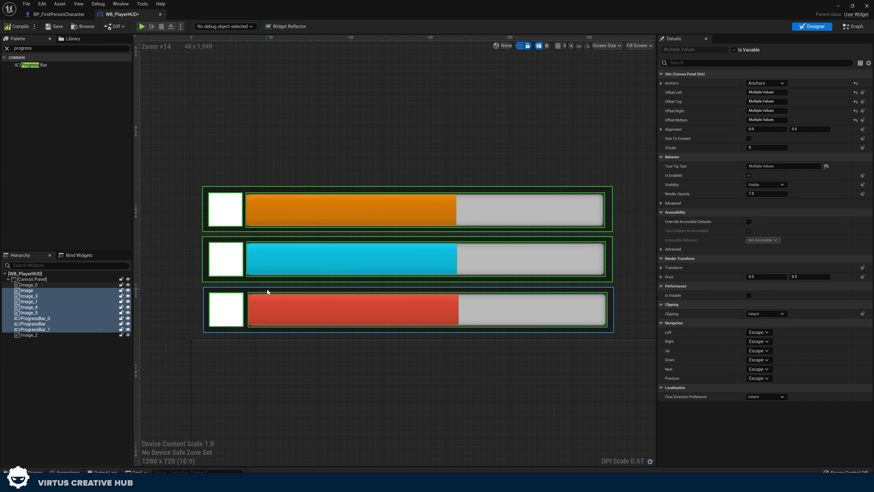
click(765, 83)
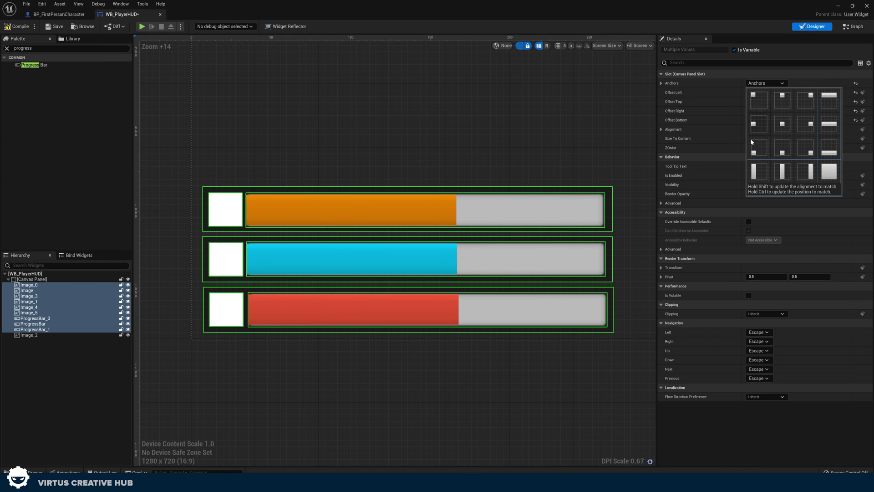
click(340, 145)
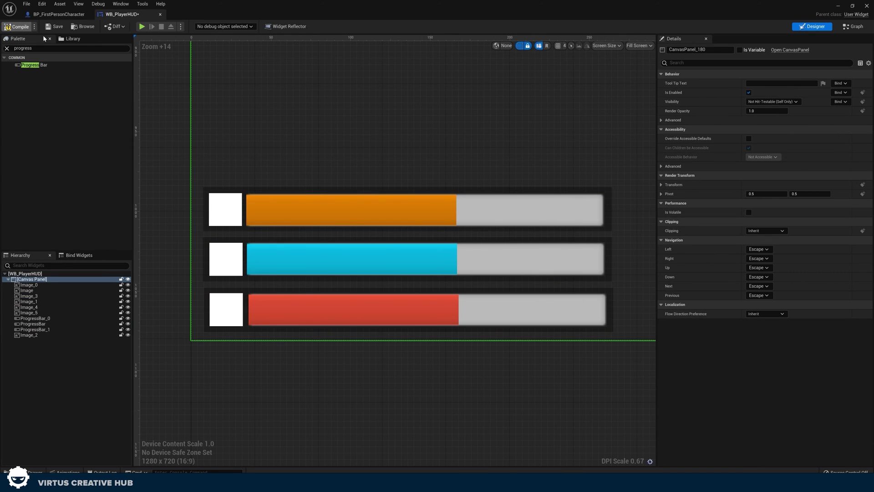
- Save the widget, play the level to check the orange, blue and red bars in game, and return to the designer
click(837, 6)
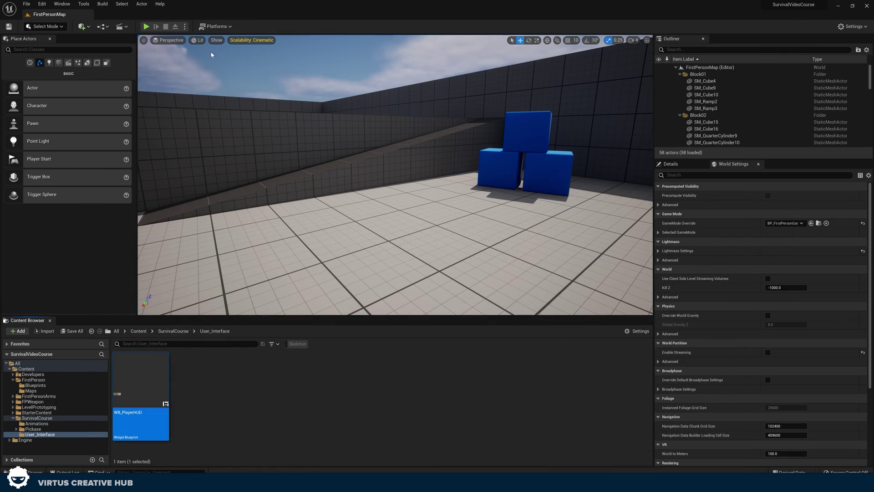
click(146, 27)
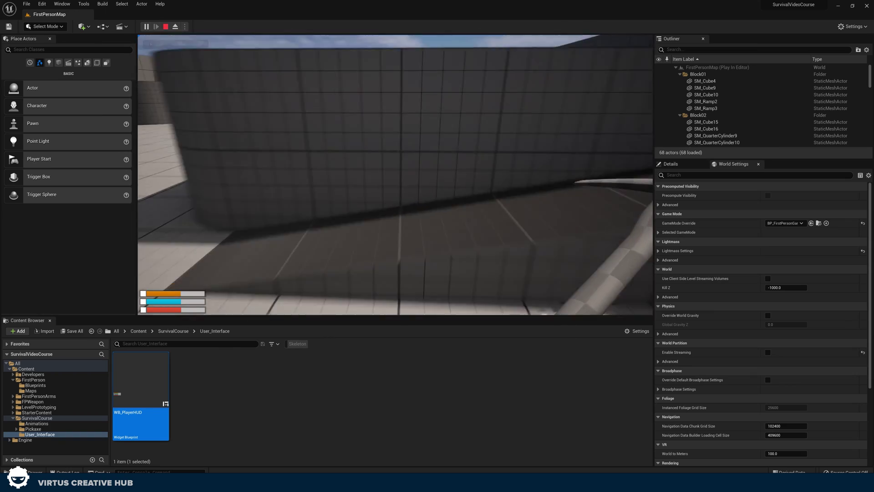
key(Escape)
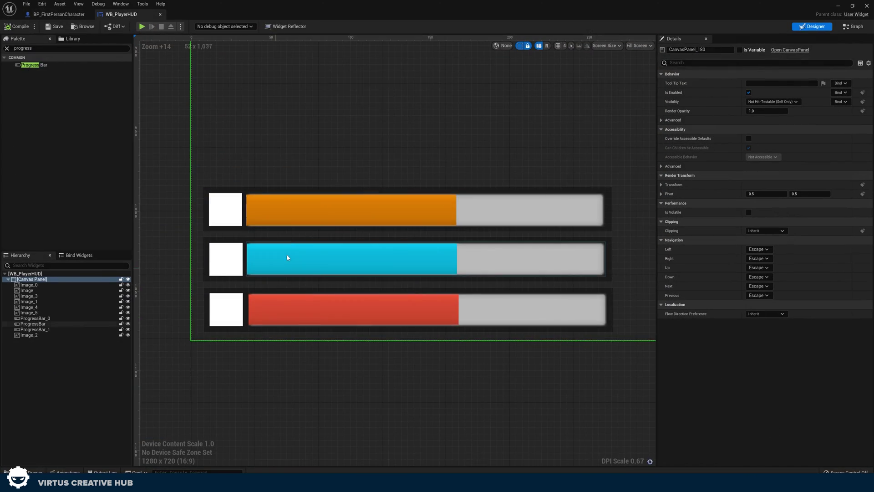
scroll(288, 256, down, 6)
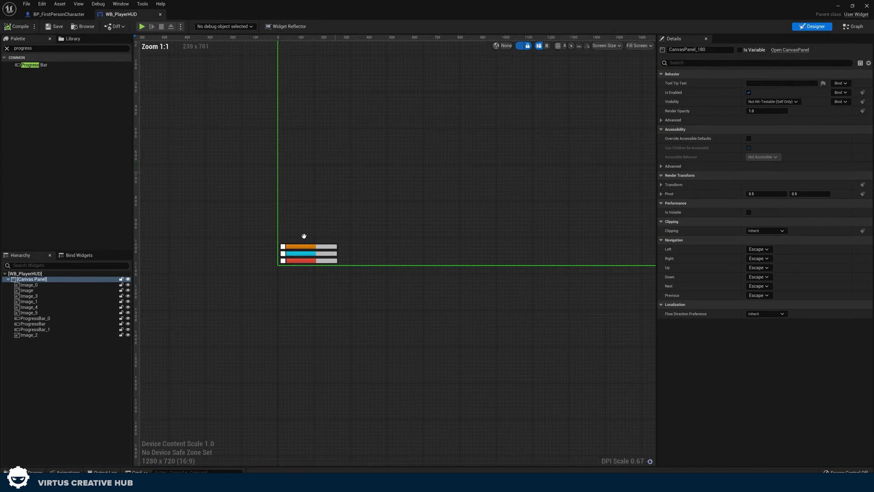
- Switch to the Photoshop mock-up, examine the Objectives header and player task list closely, and return to the Unreal widget designer
scroll(300, 237, up, 3)
right_drag(255, 278, 247, 395)
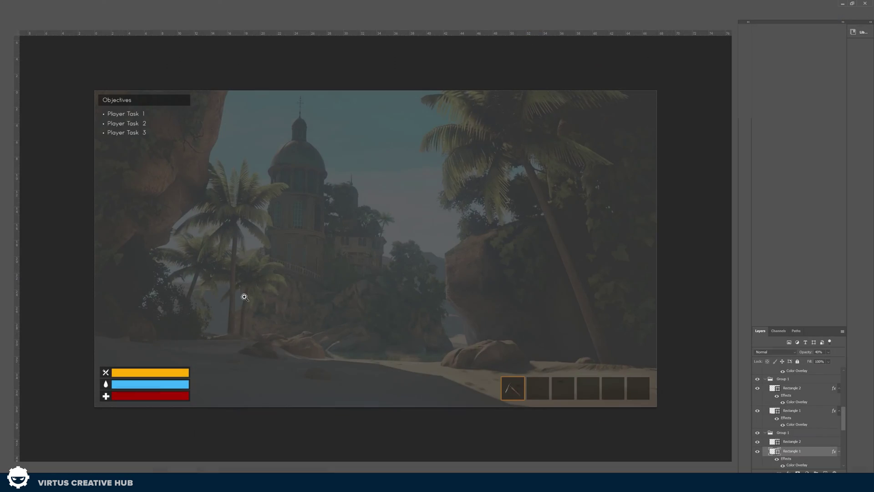
drag(111, 98, 135, 118)
alt+scroll(199, 114, down, 3)
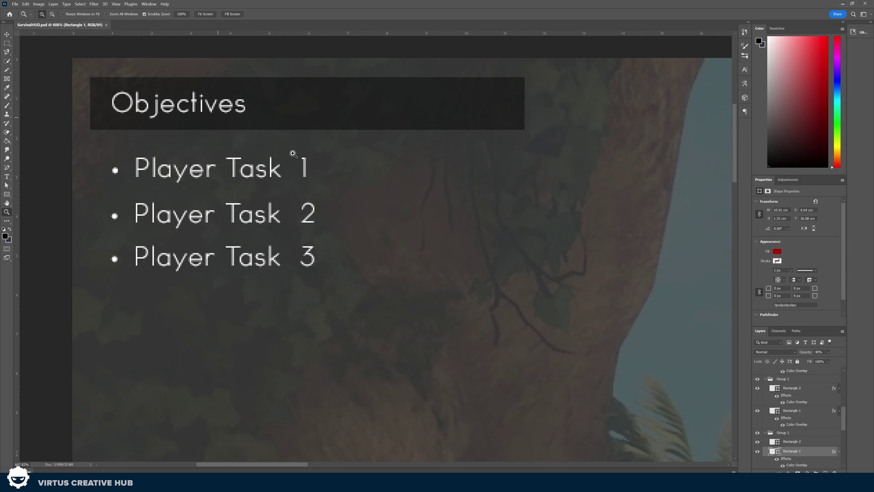
click(843, 4)
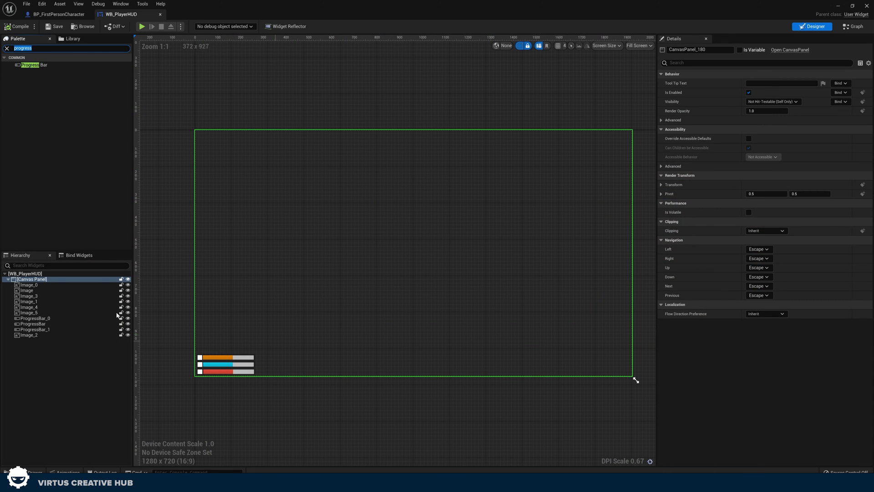
- Duplicate the translucent black bar behind the light blue progress bar and place the copy just inside the canvas's top-left corner
click(34, 324)
click(29, 307)
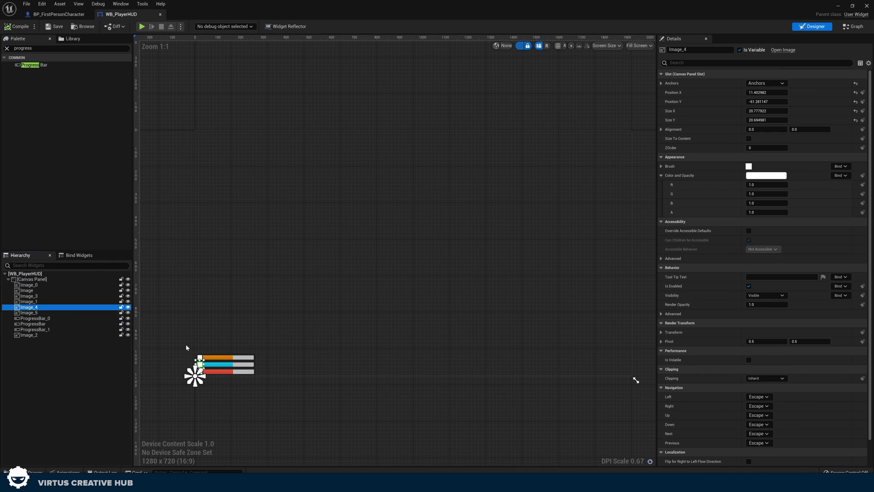
scroll(214, 363, up, 7)
scroll(213, 363, up, 9)
click(214, 355)
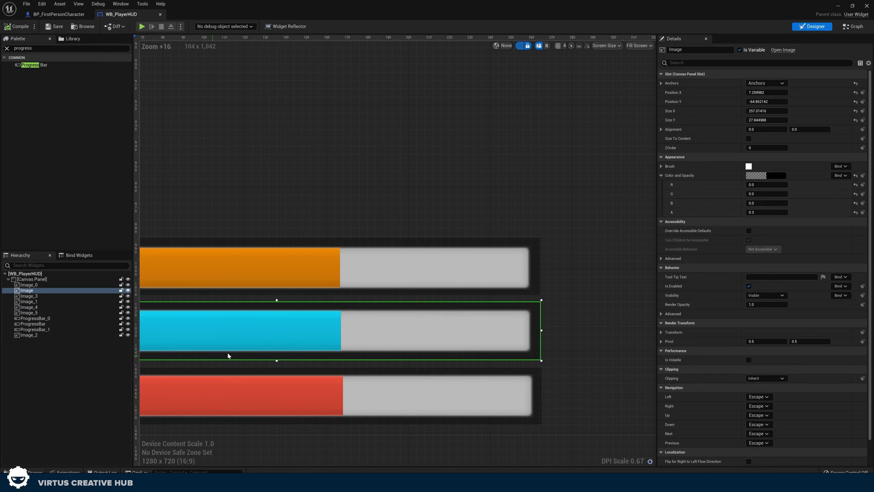
scroll(230, 350, down, 9)
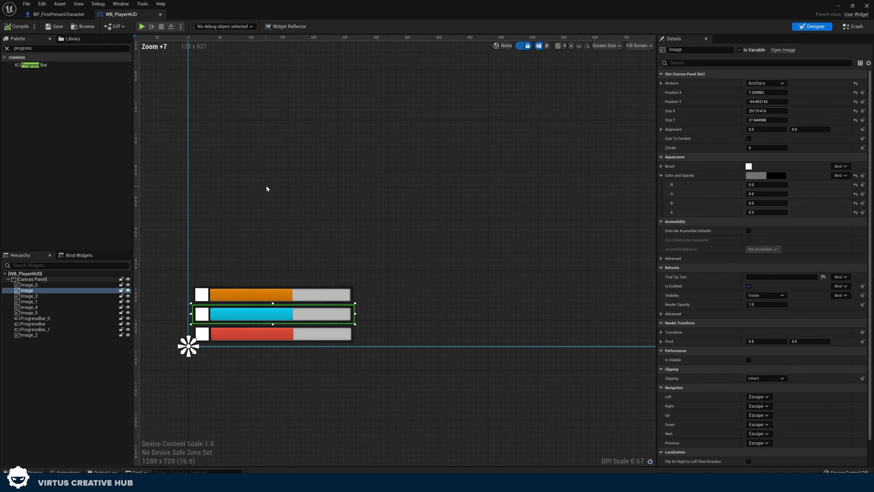
key(ctrl+d)
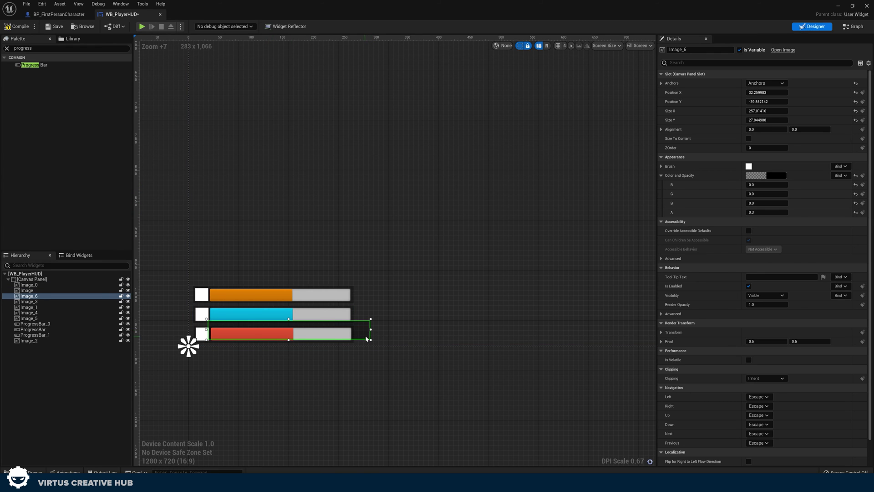
drag(325, 78, 322, 86)
right_drag(322, 86, 340, 362)
drag(351, 110, 321, 214)
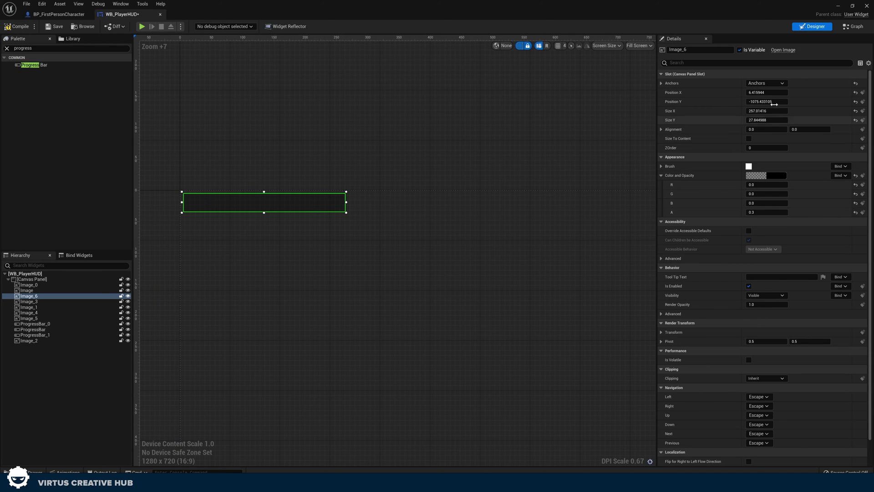
- Anchor the duplicated black bar to the canvas's top-left corner
click(773, 83)
click(757, 97)
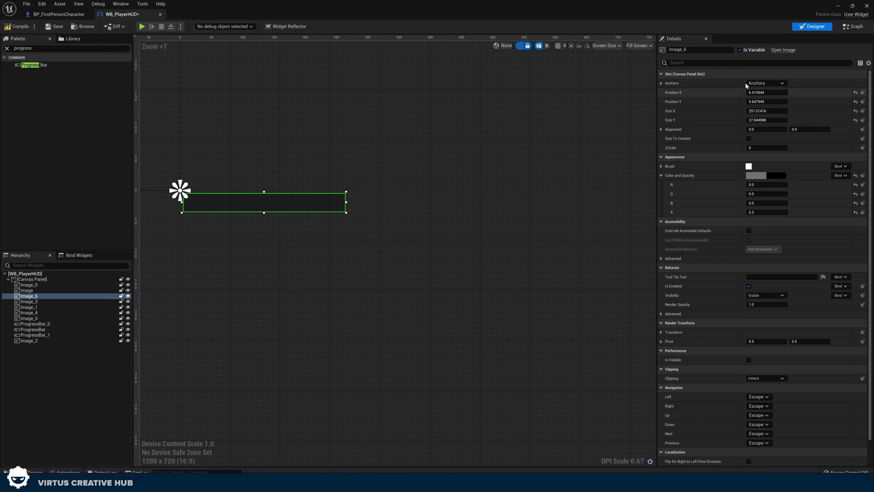
click(773, 84)
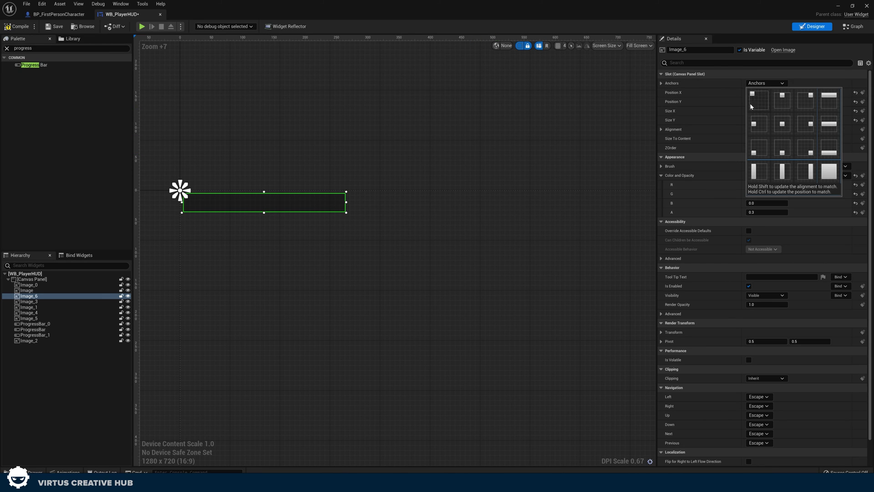
click(756, 98)
click(223, 225)
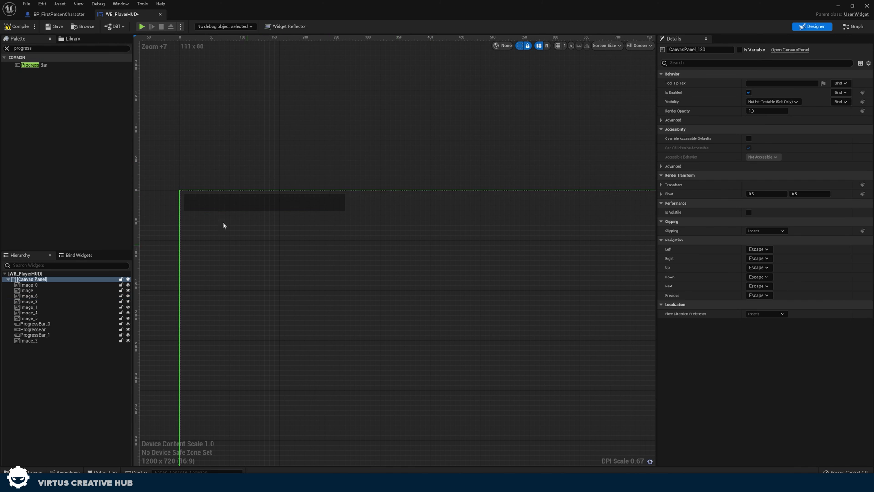
- Add a Text widget on the new black bar and set its text to "Objectives"
scroll(219, 227, up, 8)
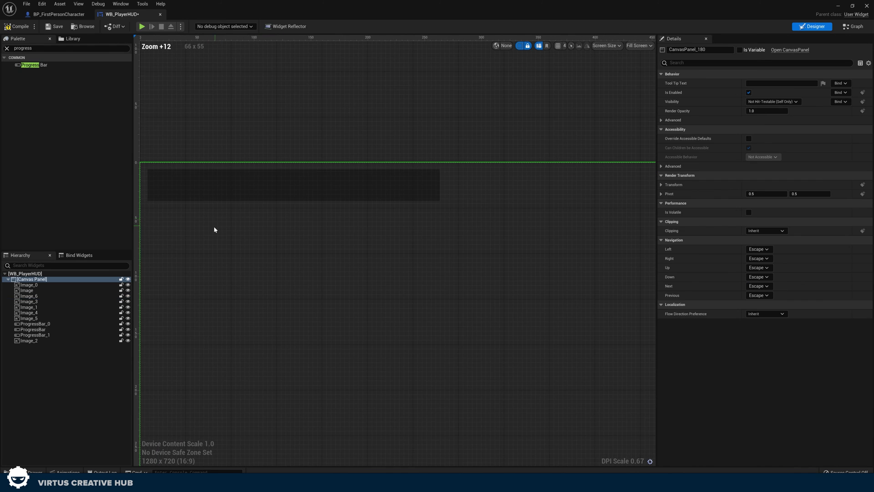
click(7, 48)
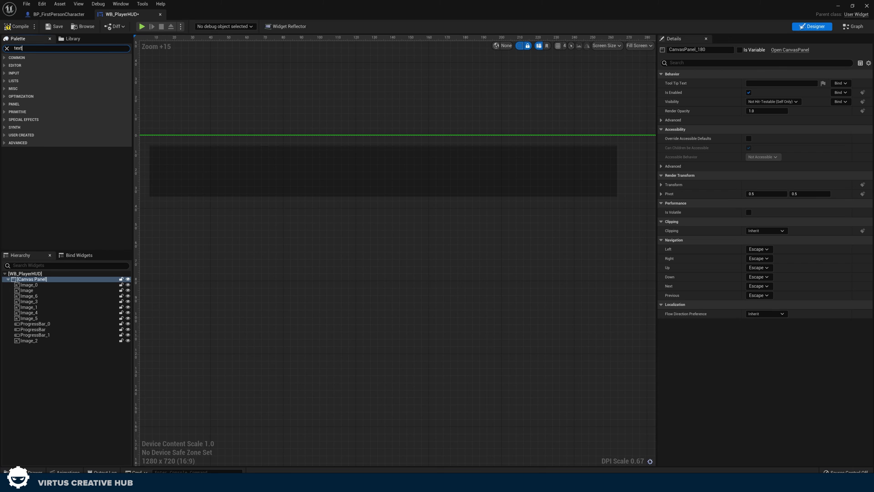
text(text)
drag(26, 71, 165, 151)
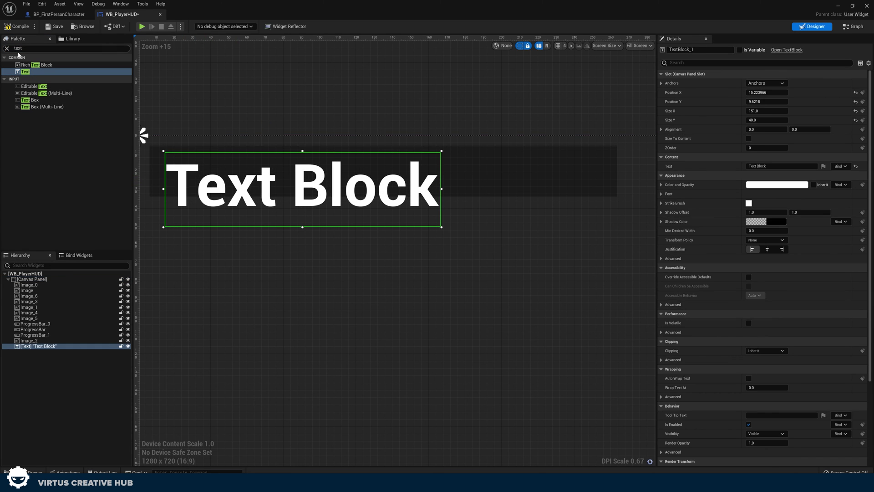
click(769, 166)
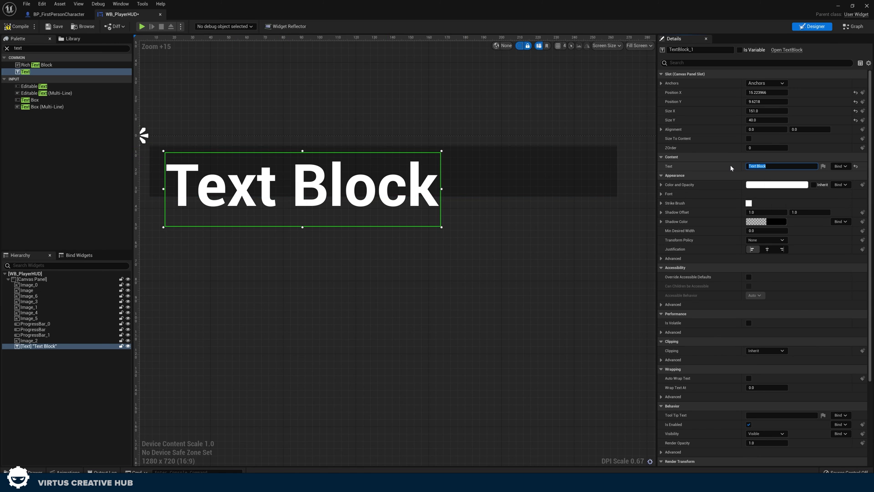
text(0bjectives)
key(Return)
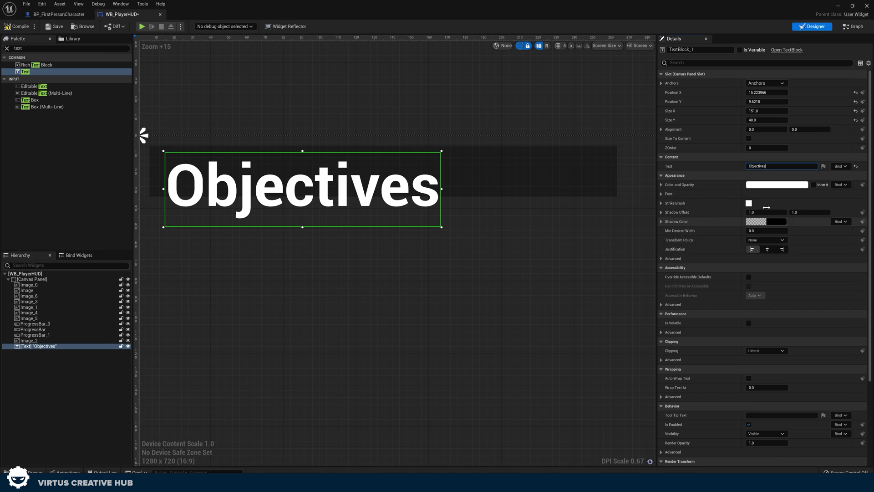
- Try font sizes 10, 12 and 15 on the Objectives text and settle on 13
click(663, 195)
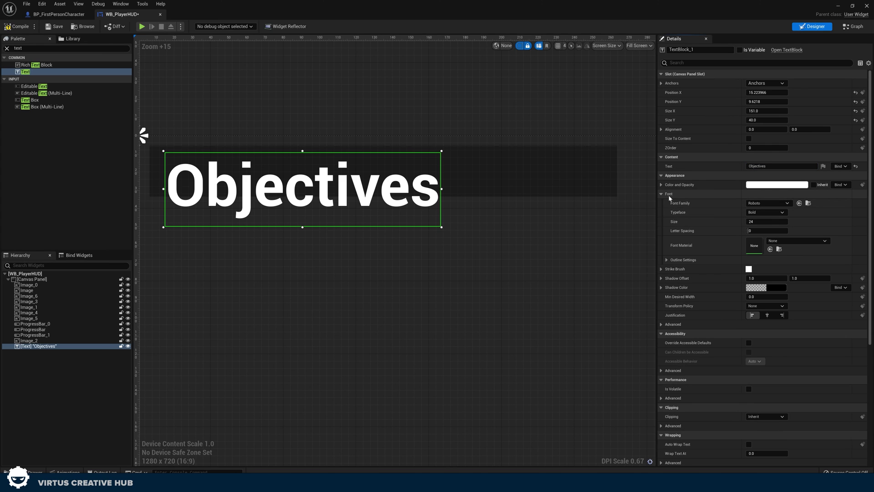
text(1)
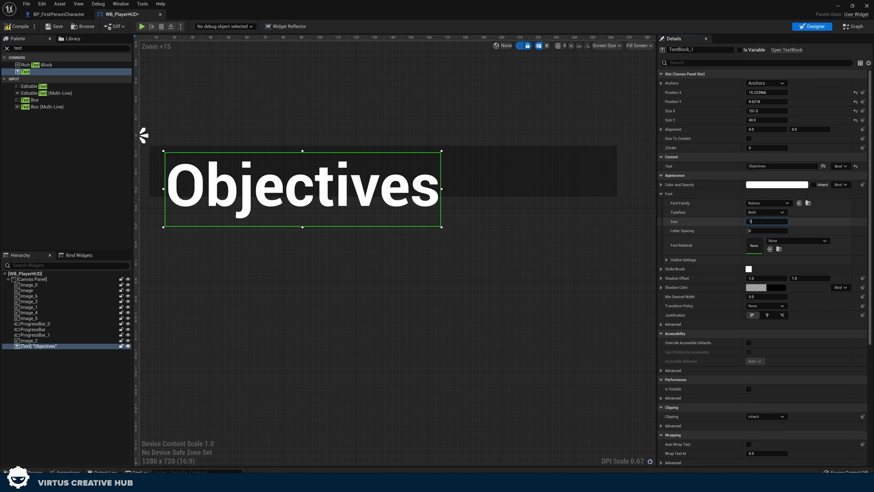
text(0)
key(Return)
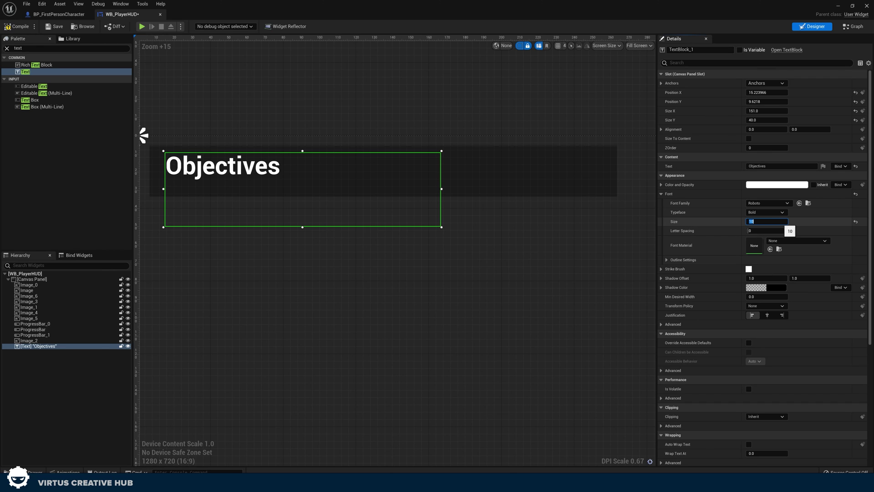
text(12)
key(Return)
text(15)
key(Return)
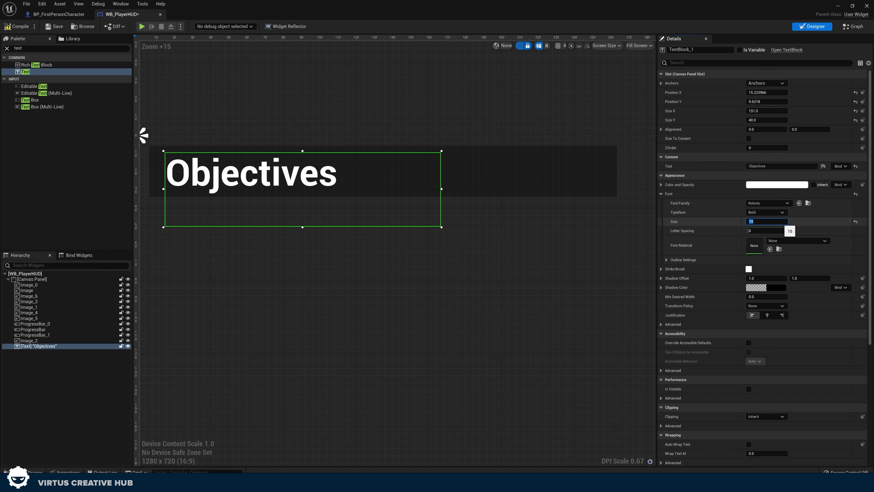
text(13)
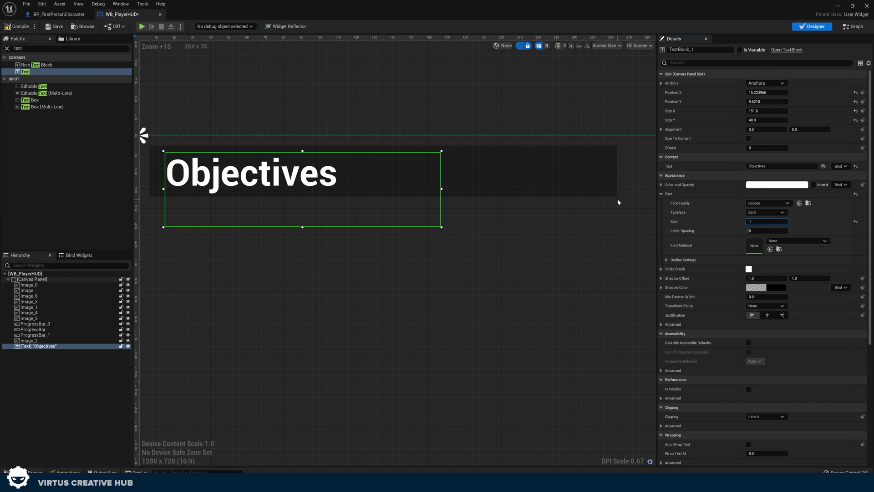
key(Return)
click(357, 268)
click(419, 207)
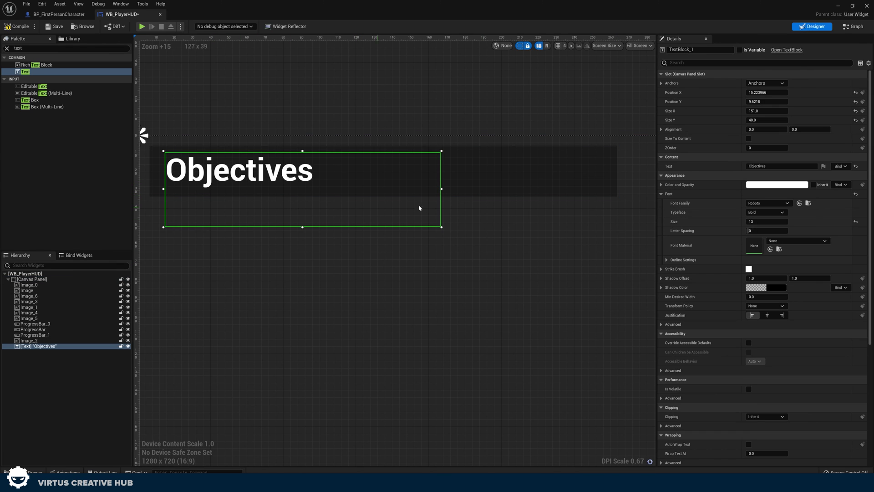
- Anchor the Objectives text to the canvas's top-left corner and shrink its box to about 100 by 22 so it fits the bar
click(767, 83)
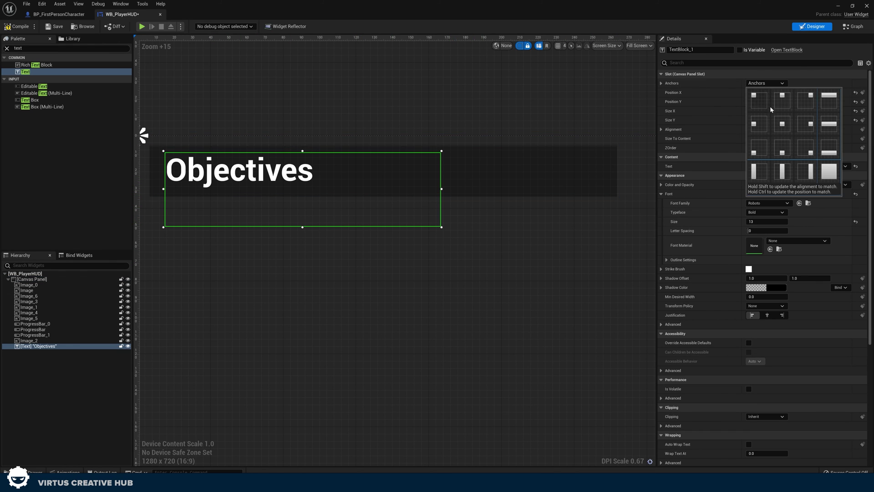
click(770, 106)
drag(432, 224, 343, 193)
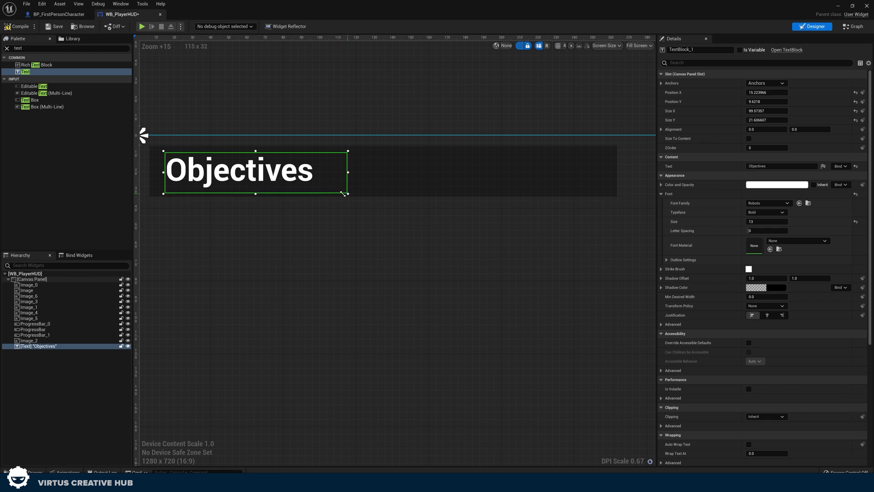
click(325, 250)
- Save the widget and play the level from the main editor to check the Objectives header in game
scroll(392, 247, down, 11)
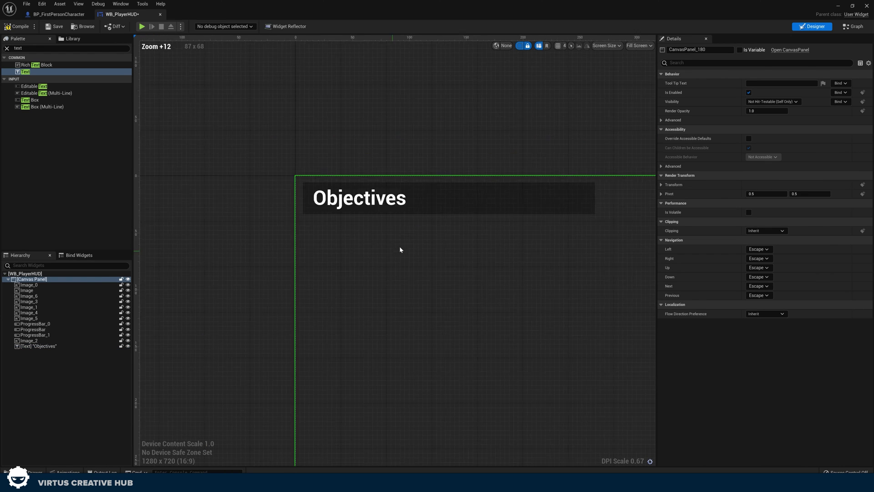
right_drag(433, 265, 280, 216)
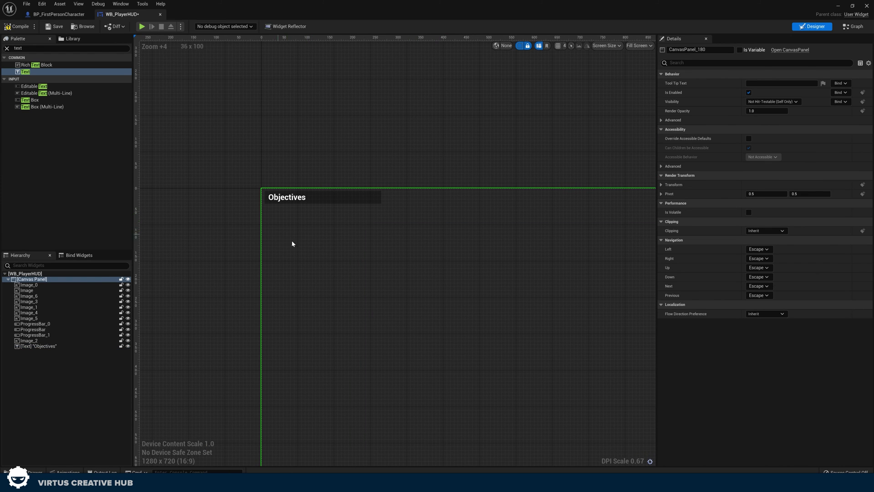
scroll(338, 231, down, 4)
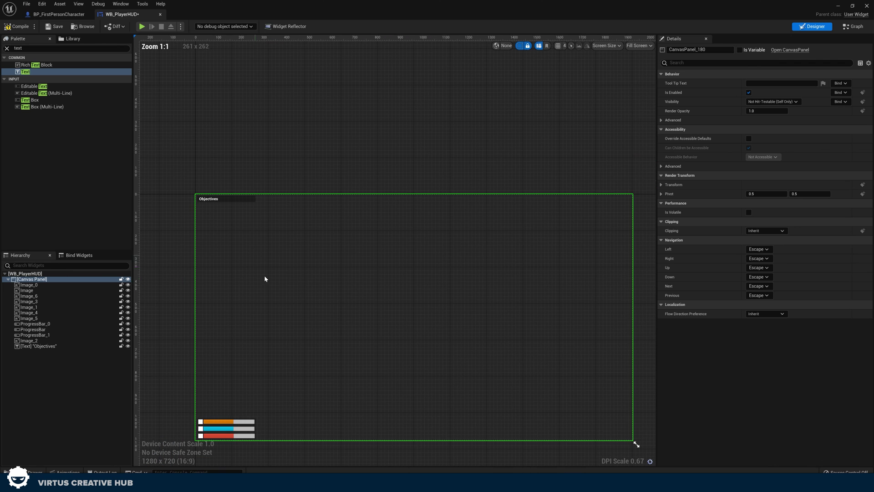
click(55, 27)
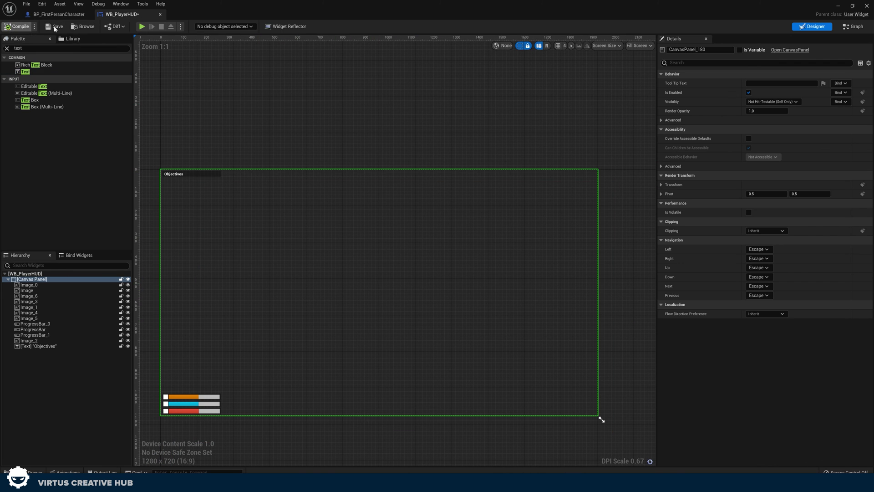
click(838, 7)
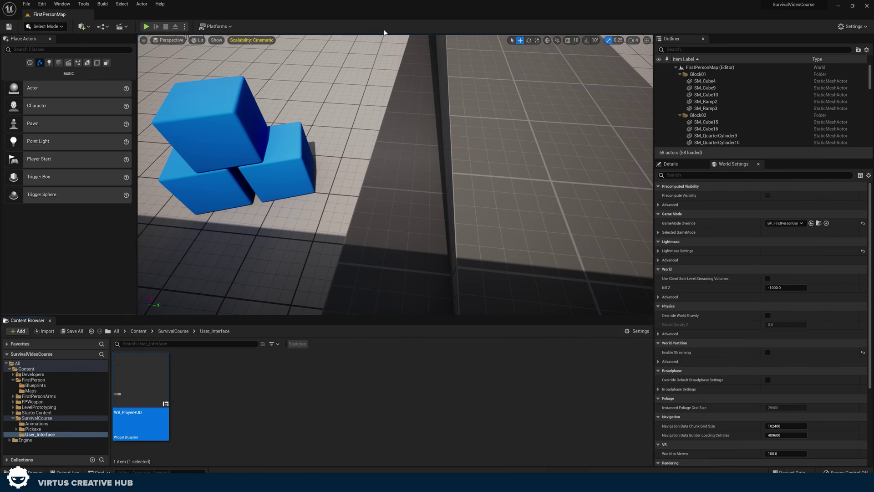
click(146, 26)
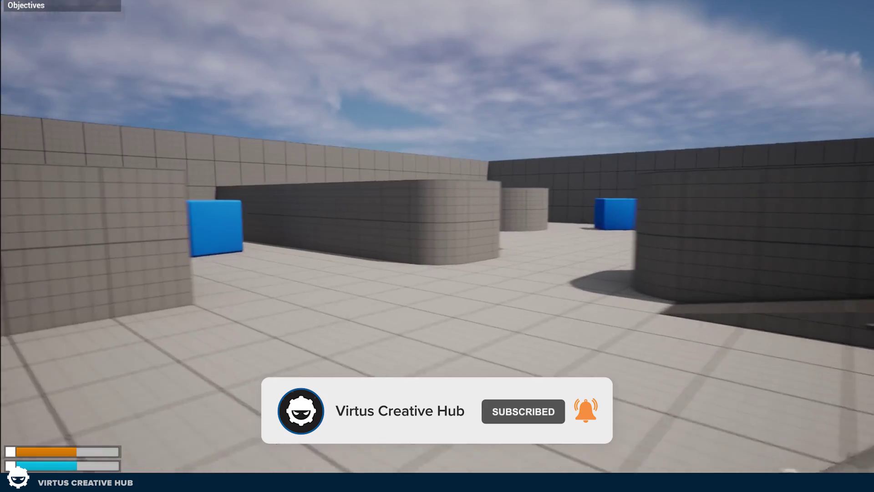
key(w)
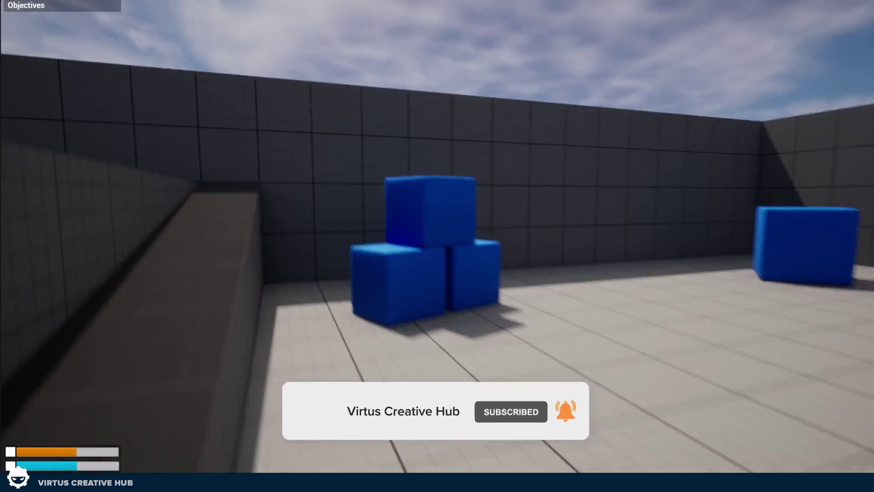